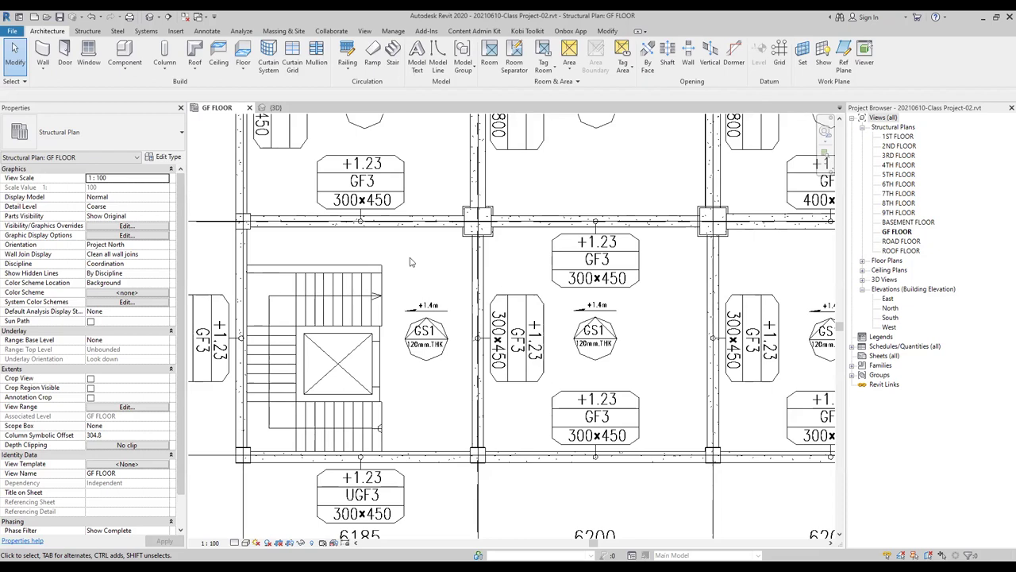
Step: Pan and zoom the GF FLOOR plan to bring the stair area into view
middle_drag(410, 291, 453, 273)
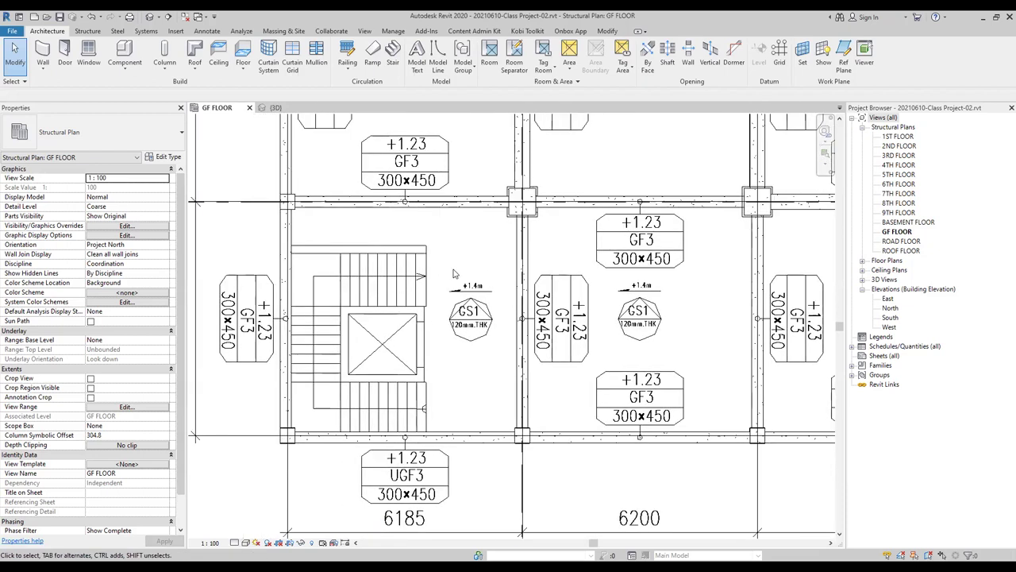
scroll(424, 399, up, 2)
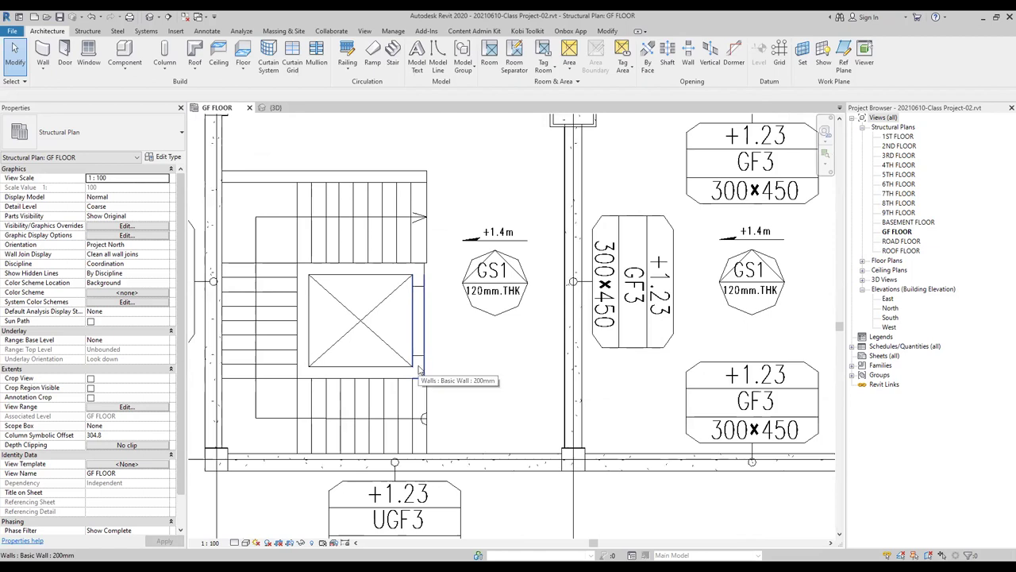
scroll(419, 369, down, 1)
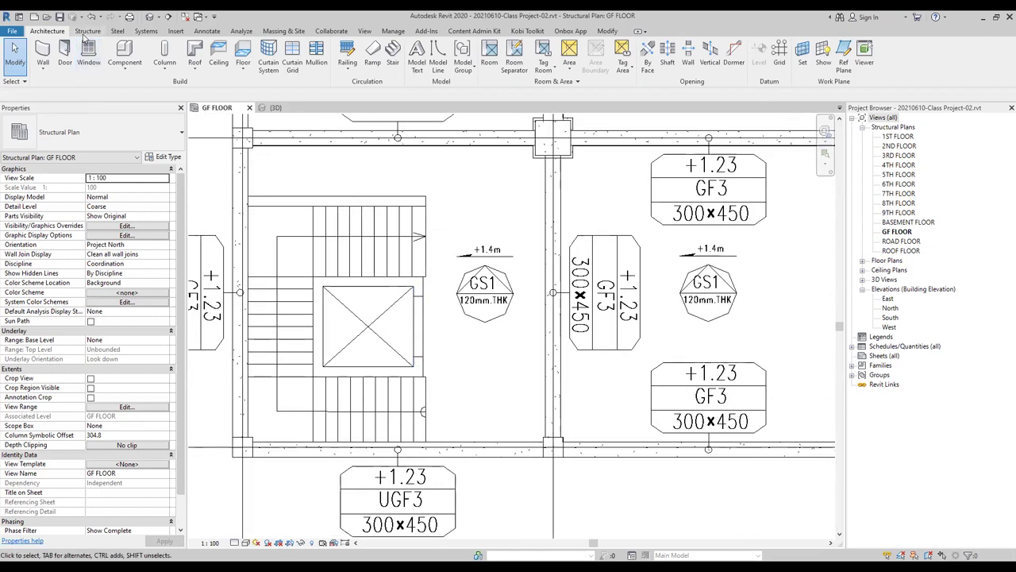
Step: Start the Beam tool and review the beam types, keeping UB305x165x40
click(42, 54)
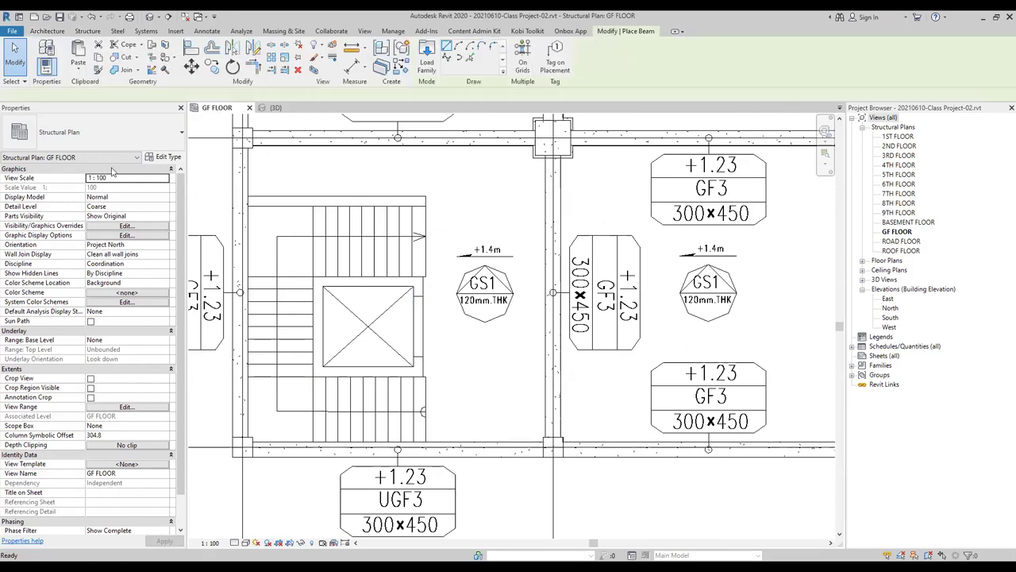
click(106, 147)
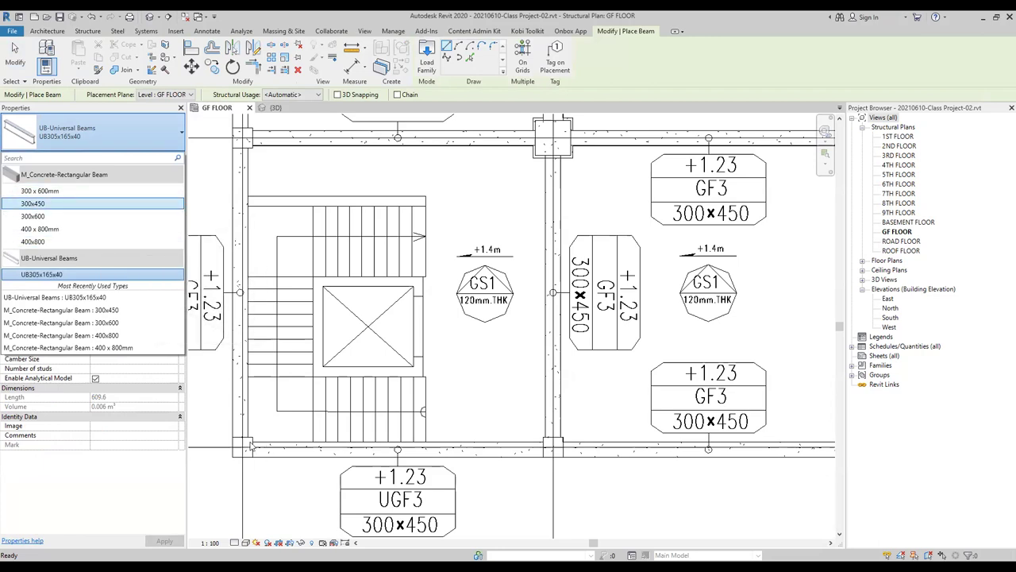
click(334, 204)
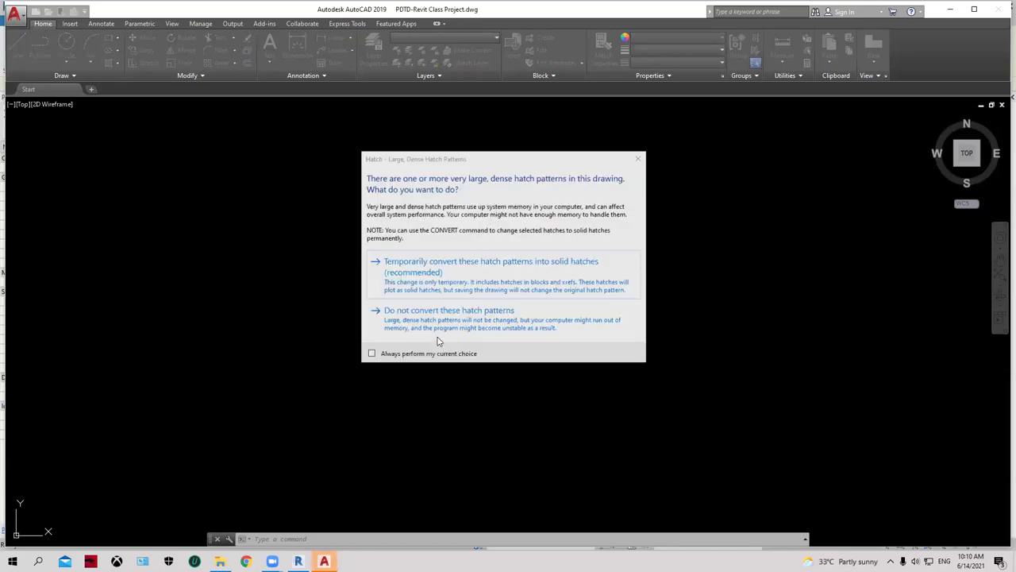
Step: Dismiss AutoCAD's dense hatch, proxy information and unresolved reference warnings
click(434, 284)
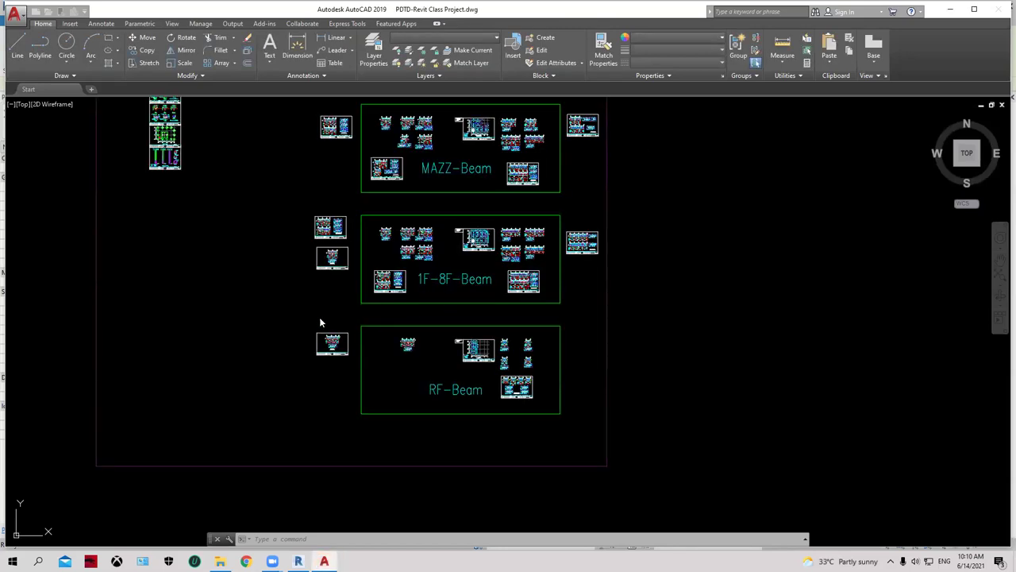
click(580, 199)
click(428, 289)
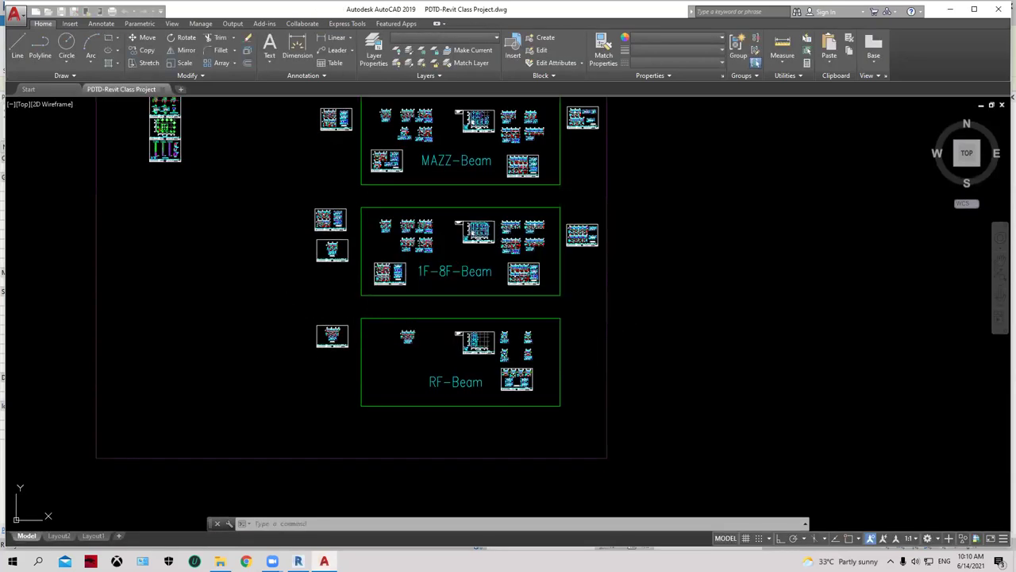
Step: Pan and zoom through the sheets to the stair area of the floor beam plan
middle_drag(295, 278, 357, 387)
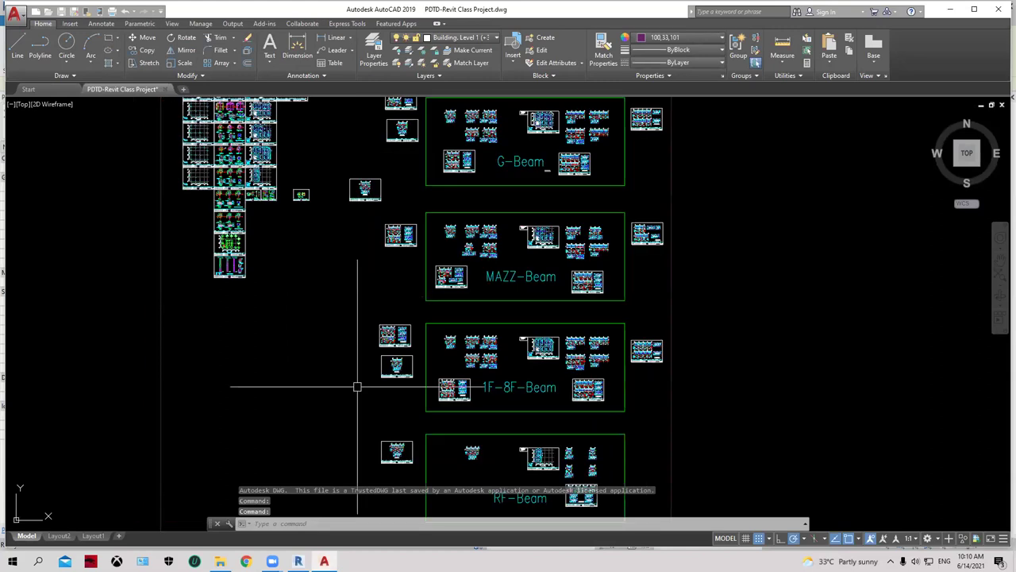
scroll(357, 386, down, 2)
scroll(242, 227, up, 5)
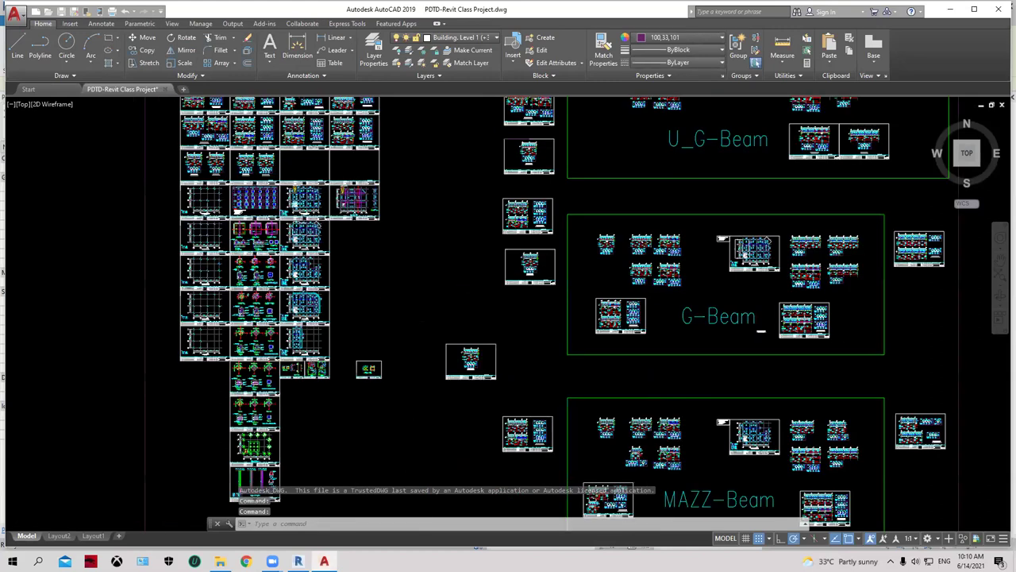
scroll(388, 235, up, 5)
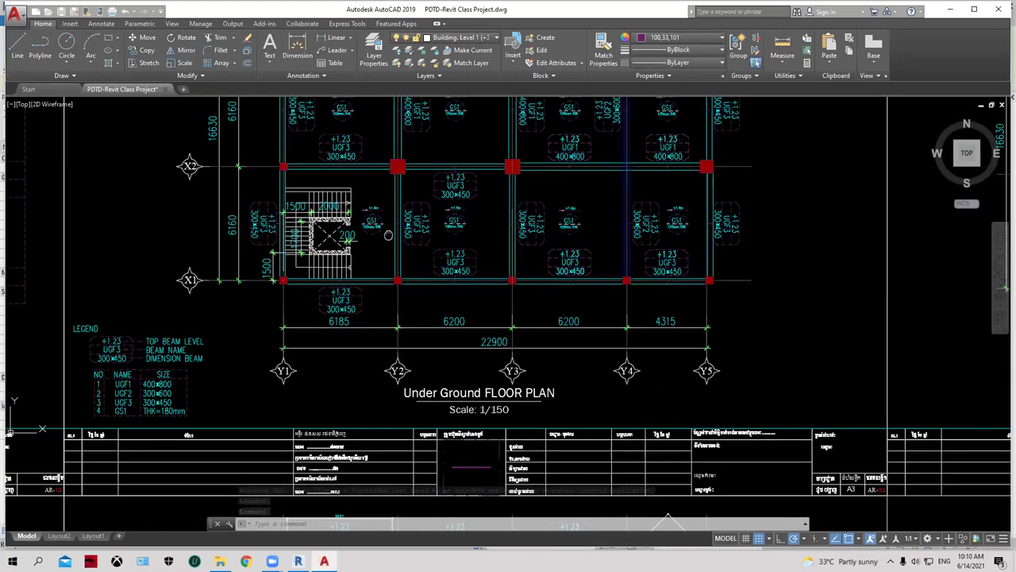
middle_drag(388, 235, 375, 1)
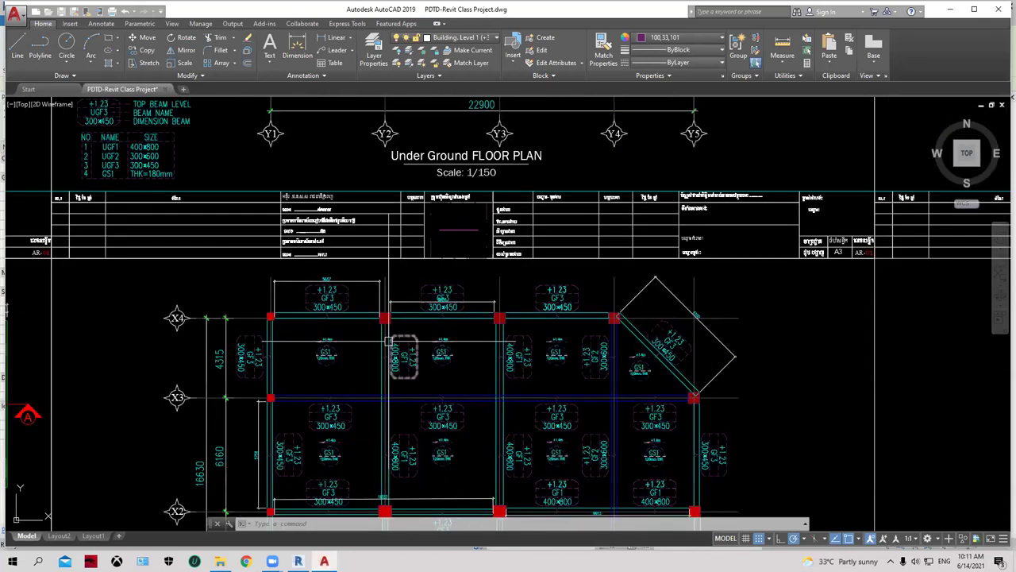
middle_drag(389, 341, 358, 297)
scroll(359, 297, up, 4)
scroll(368, 314, down, 1)
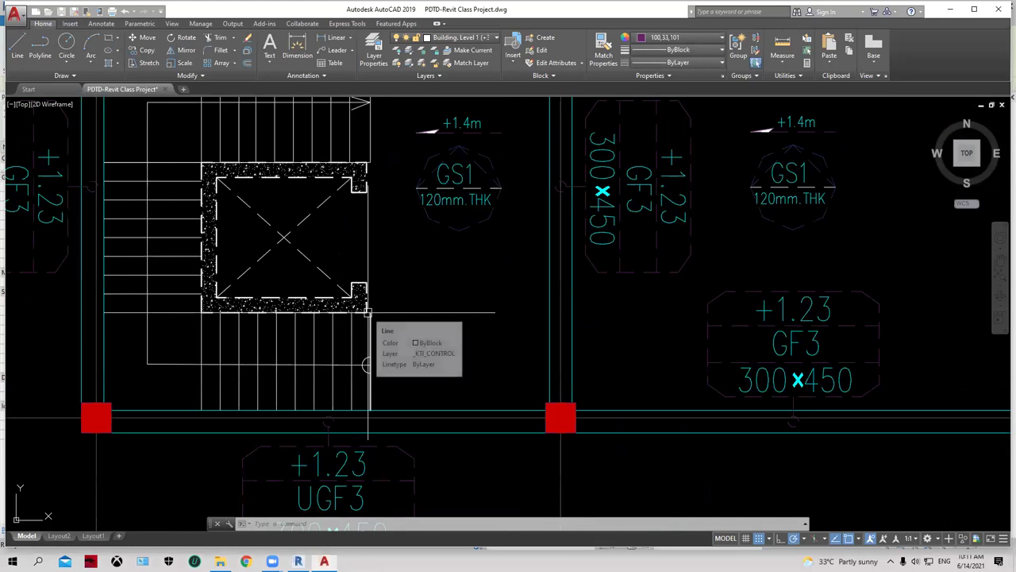
scroll(383, 292, down, 2)
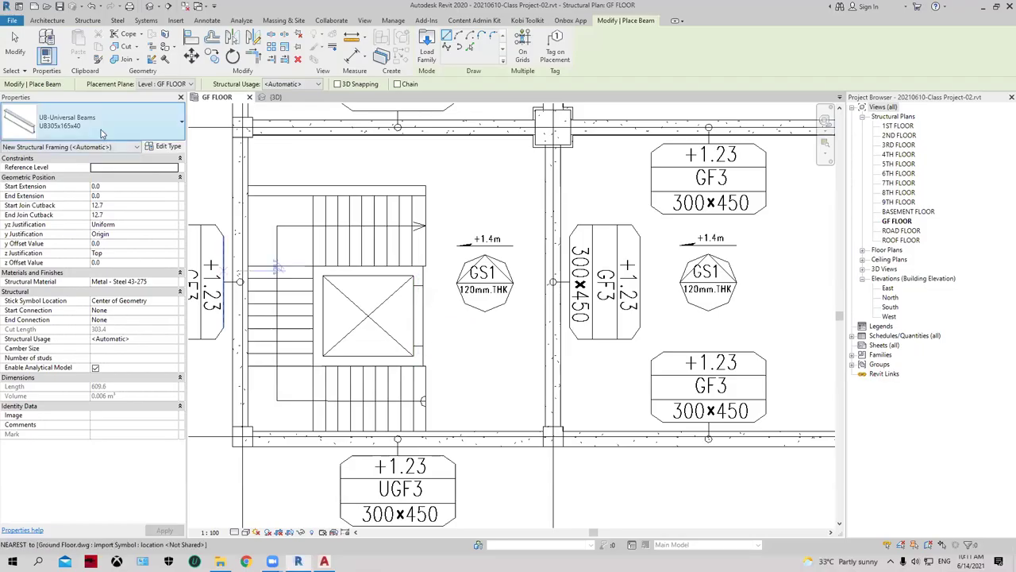
Step: Duplicate the M_Concrete-Rectangular Beam 300x450 type as a new type named 200x300
click(101, 134)
click(93, 173)
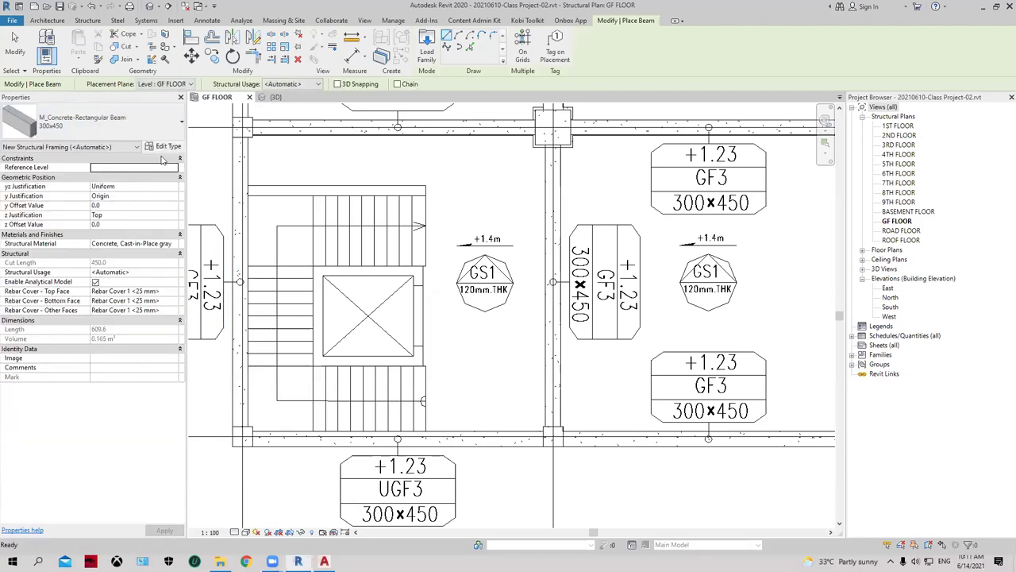
click(167, 147)
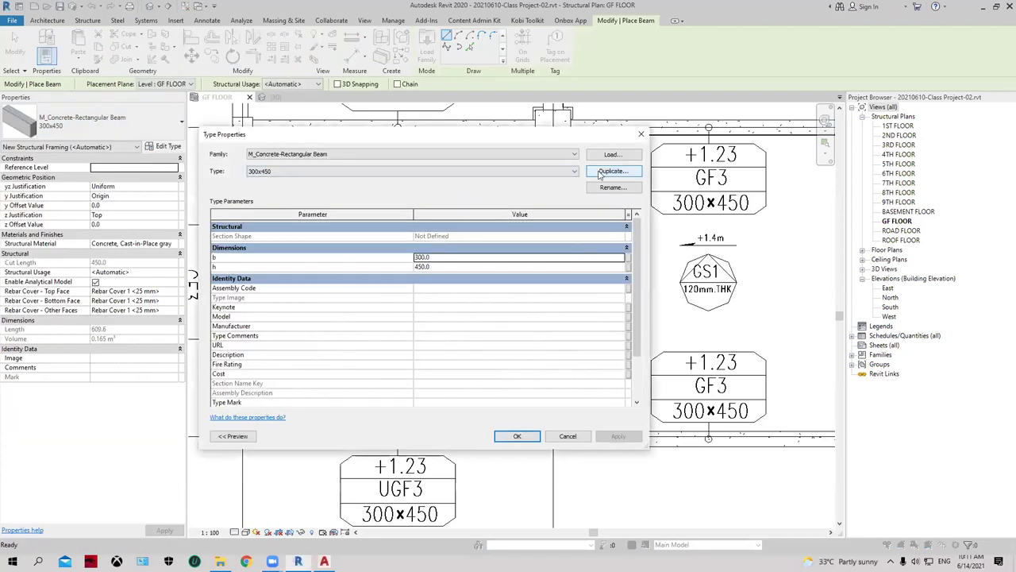
click(601, 173)
text(200x300)
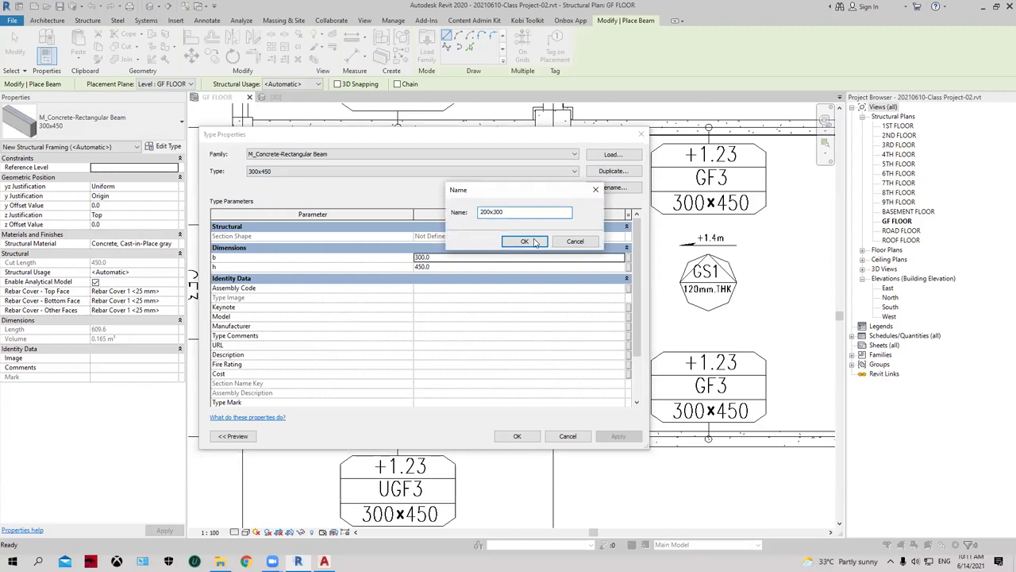
click(536, 243)
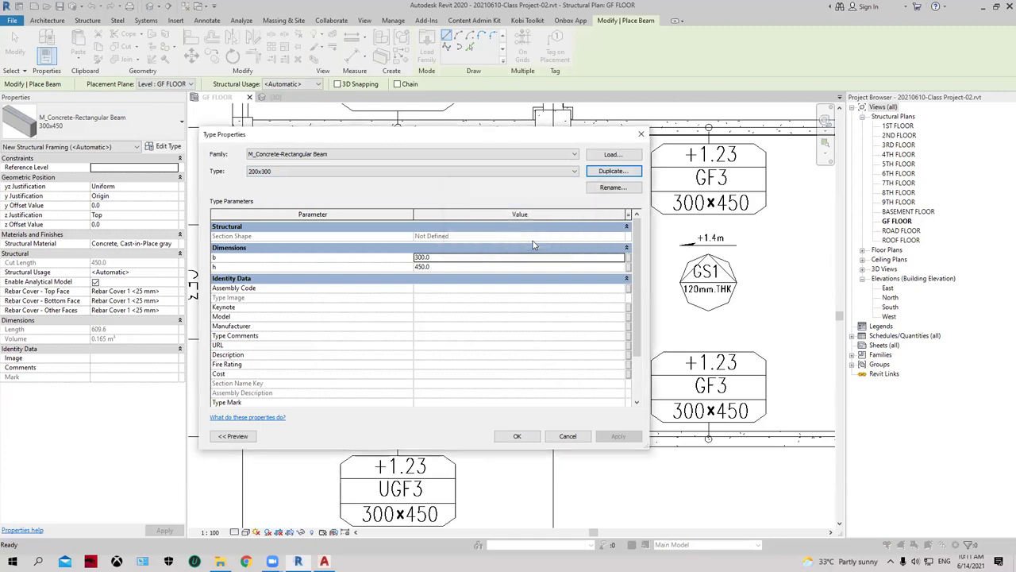
Step: Set the 200x300 type's width b to 200 and height h to 300
double_click(432, 262)
text(200)
click(437, 268)
text(300)
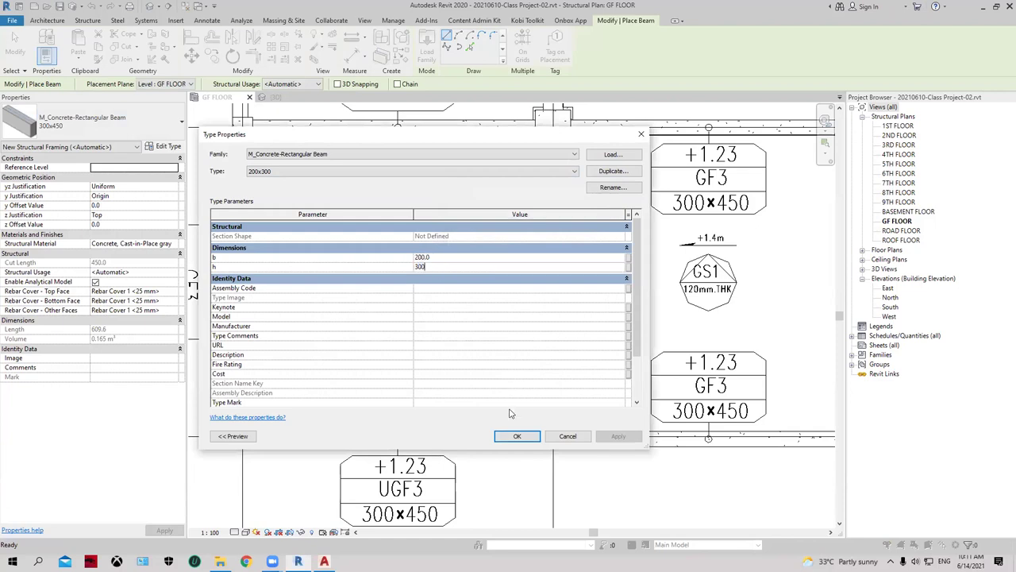
click(518, 436)
drag(504, 149, 309, 246)
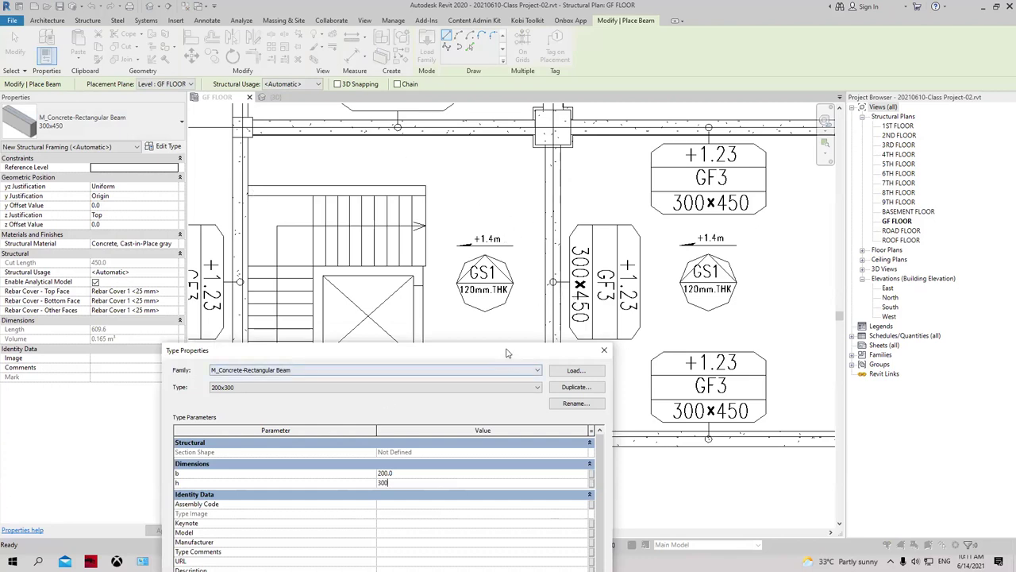
drag(508, 351, 486, 132)
key(Return)
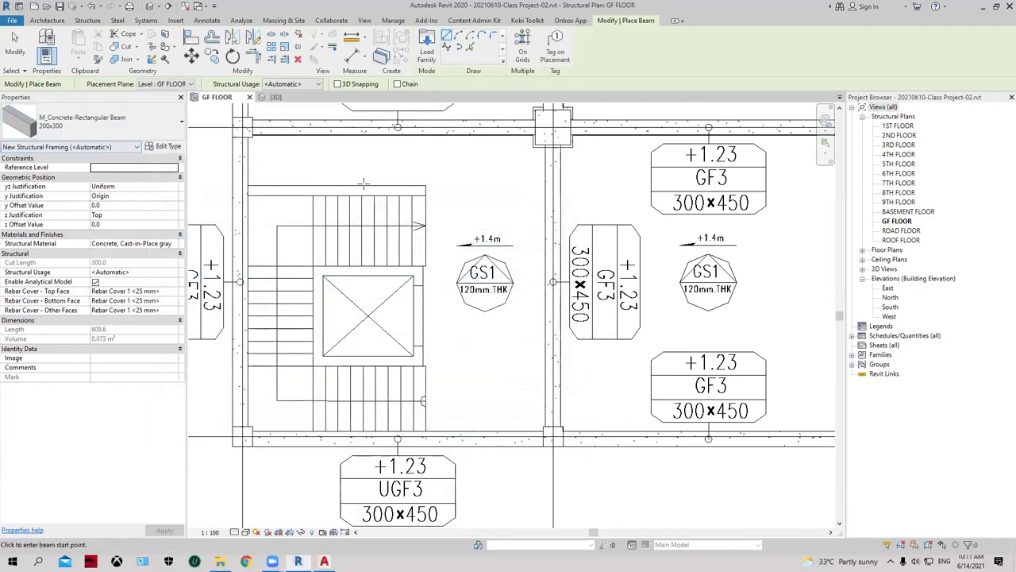
Step: Place a 200x300 beam from the stair corner down to the stair bottom
scroll(429, 411, up, 1)
scroll(432, 410, up, 2)
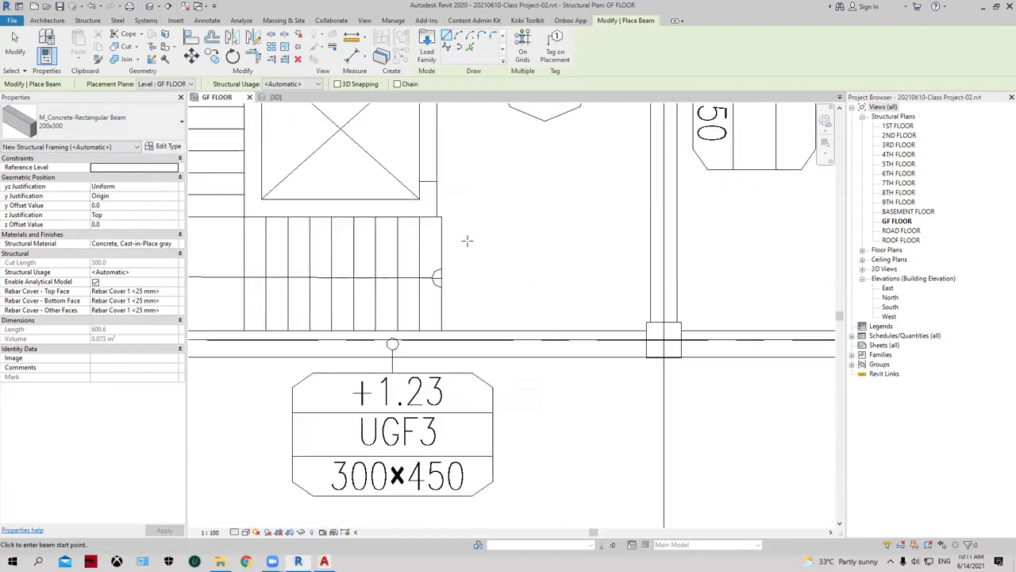
click(422, 215)
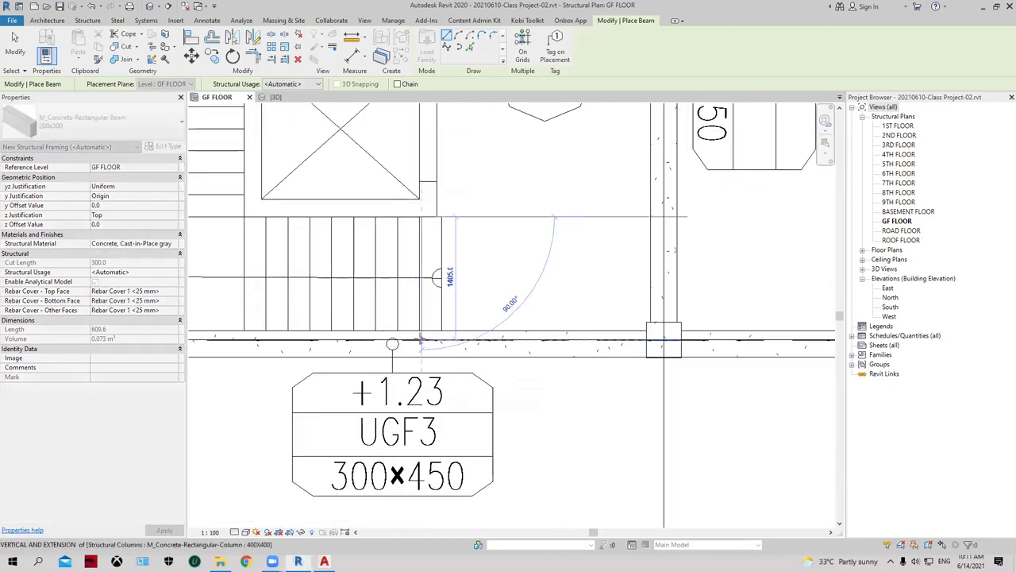
click(422, 341)
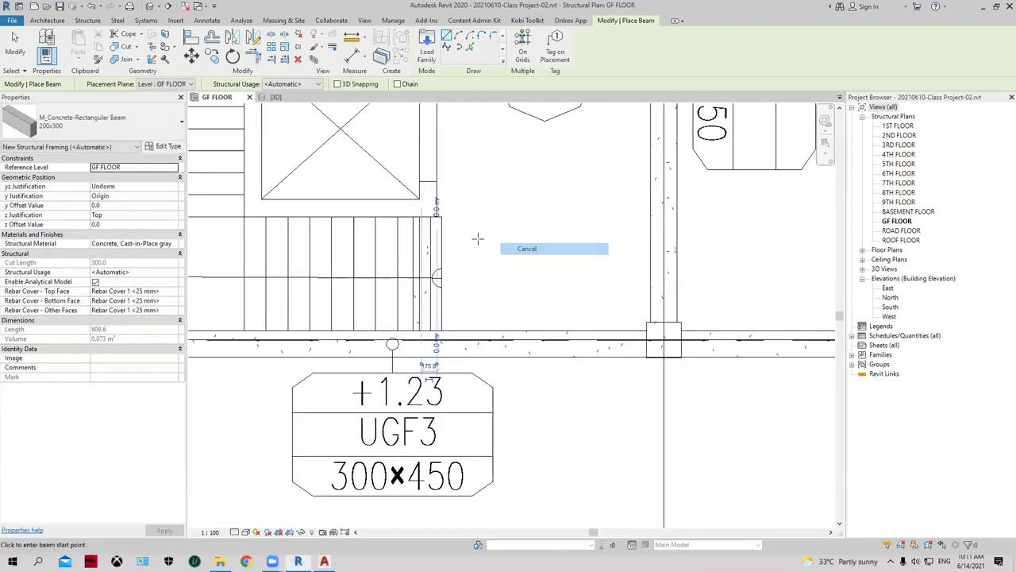
scroll(468, 234, up, 2)
key(Escape)
key(Escape)
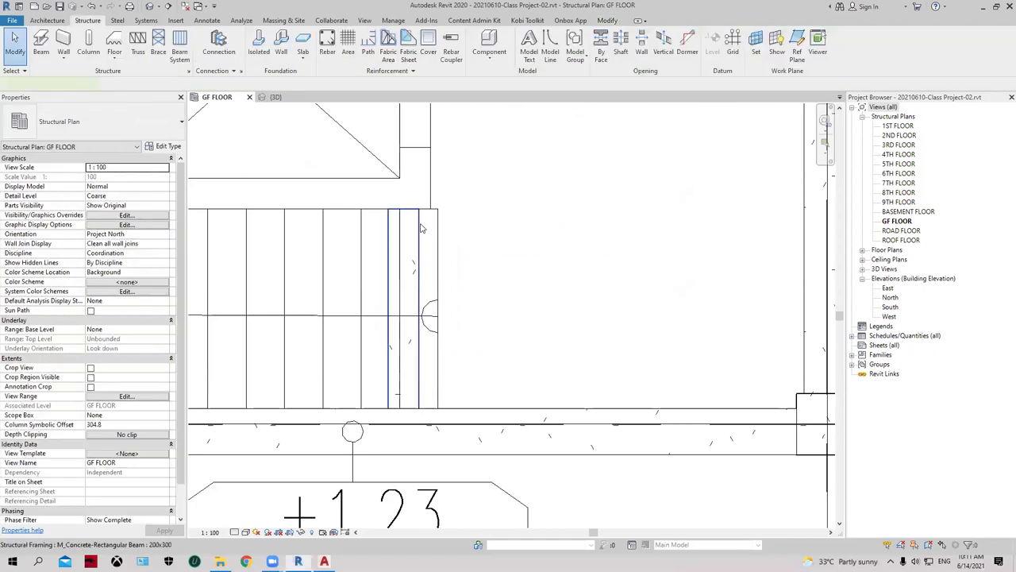
Step: Check the new 1550-long stair beam, deselect it, and start Align with AL
click(423, 228)
scroll(426, 214, up, 1)
scroll(426, 215, up, 1)
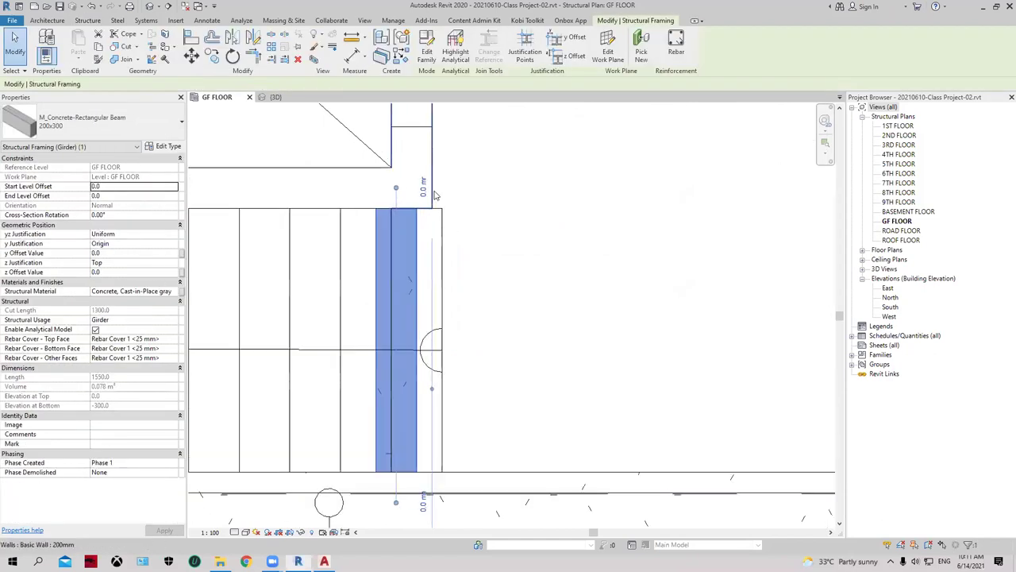
scroll(435, 195, up, 2)
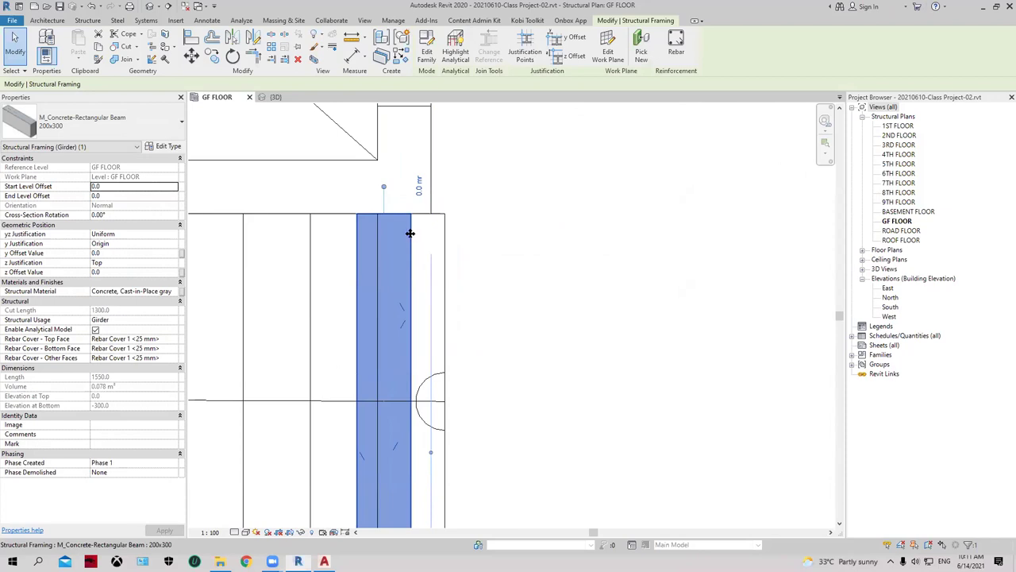
key(Escape)
key(a)
key(l)
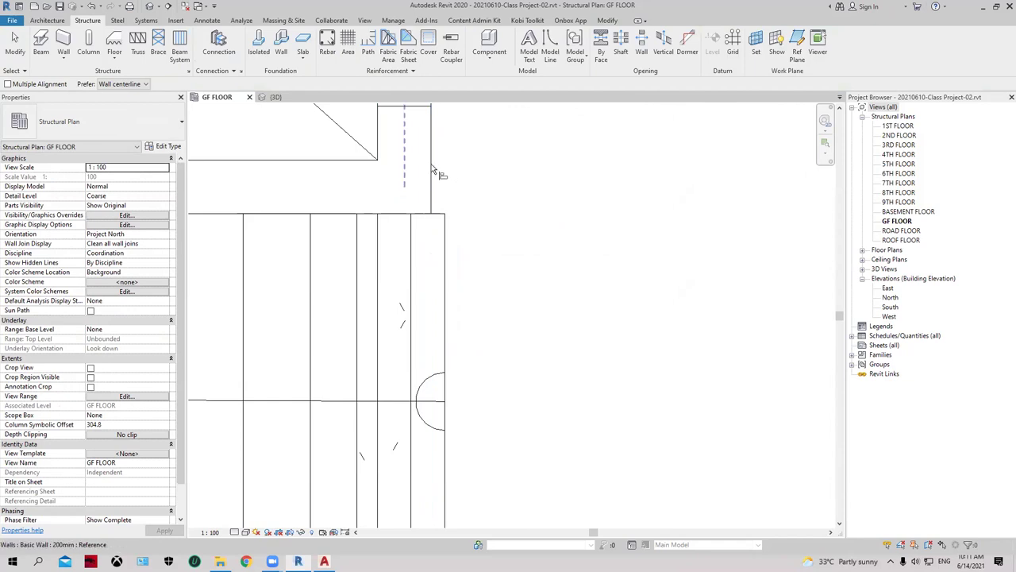
Step: Align the stair beam's edge to the wall line above it
click(435, 170)
scroll(506, 266, down, 2)
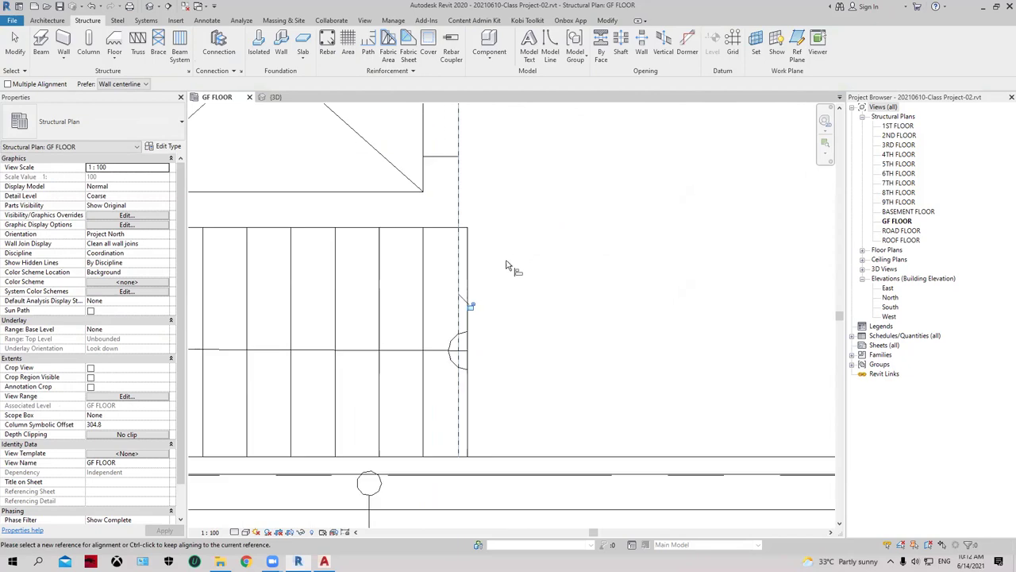
click(460, 213)
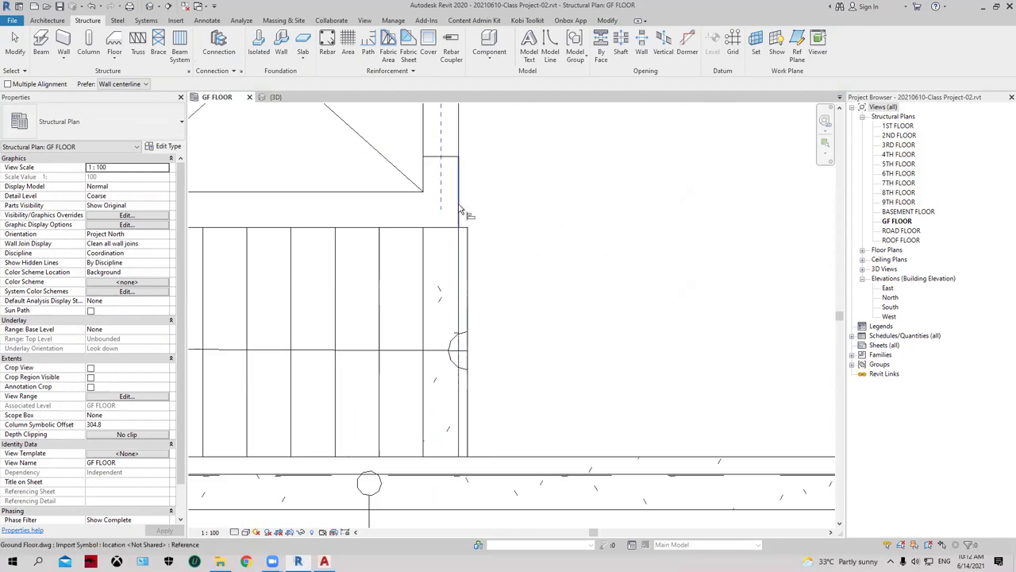
key(Escape)
Step: Check the aligned beam, deselect it, and start another beam with BM
click(464, 257)
scroll(508, 248, down, 2)
scroll(512, 247, down, 2)
scroll(512, 250, down, 1)
click(505, 273)
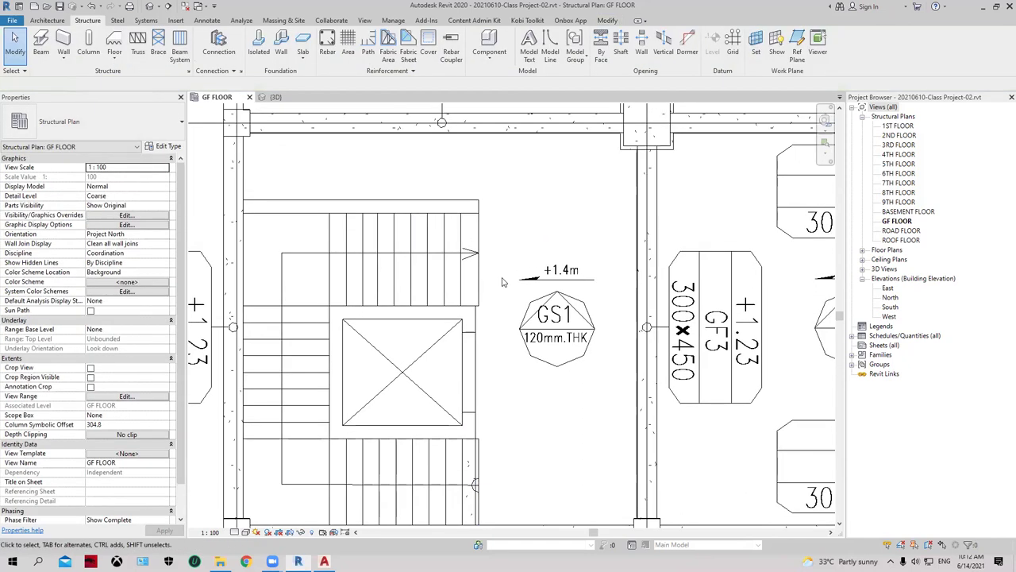
key(b)
key(m)
scroll(460, 250, up, 1)
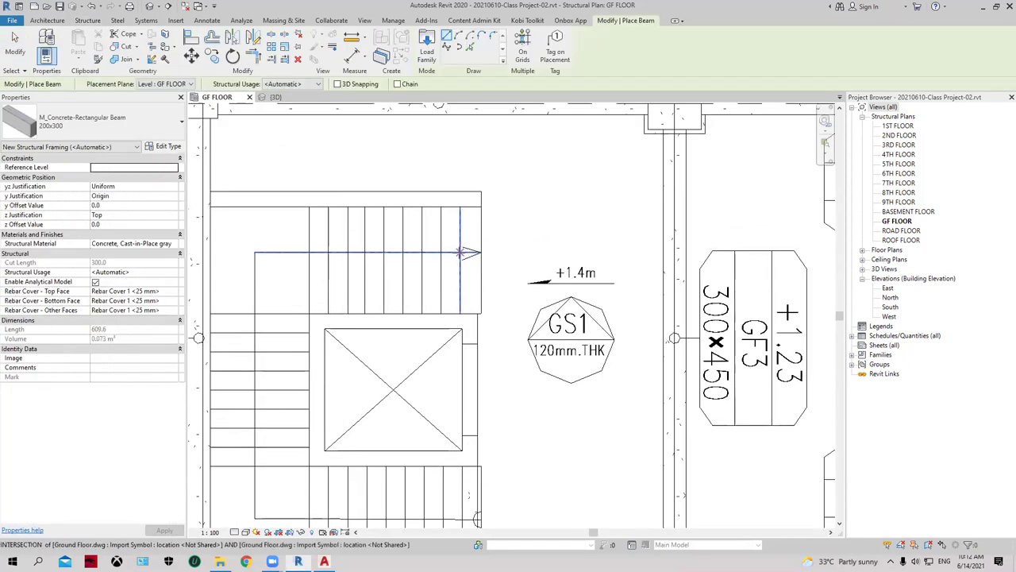
Step: Place a roughly 6185-long 200x300 beam from the left column to the right column above the stair
middle_drag(210, 192, 300, 222)
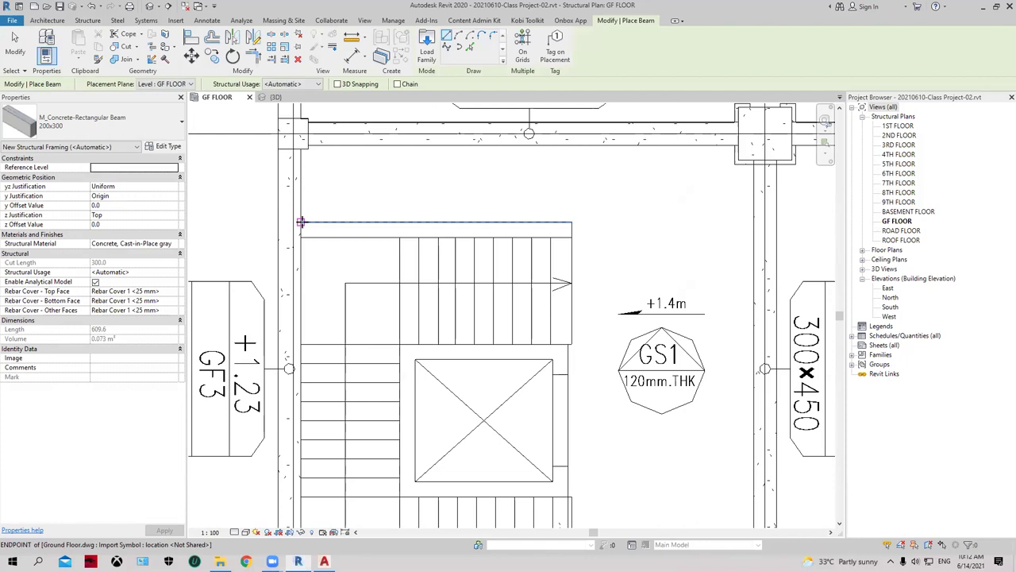
click(300, 222)
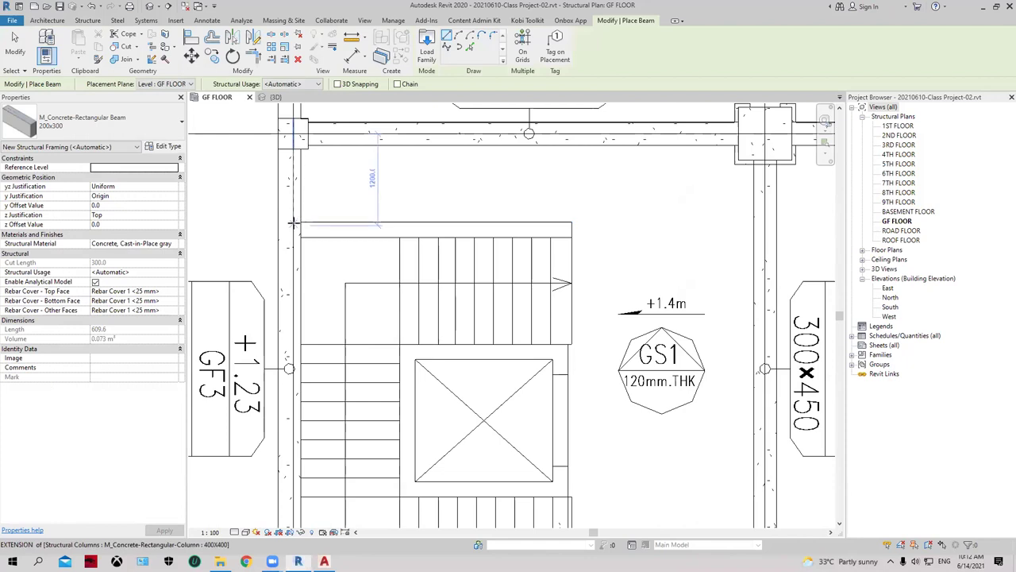
click(294, 223)
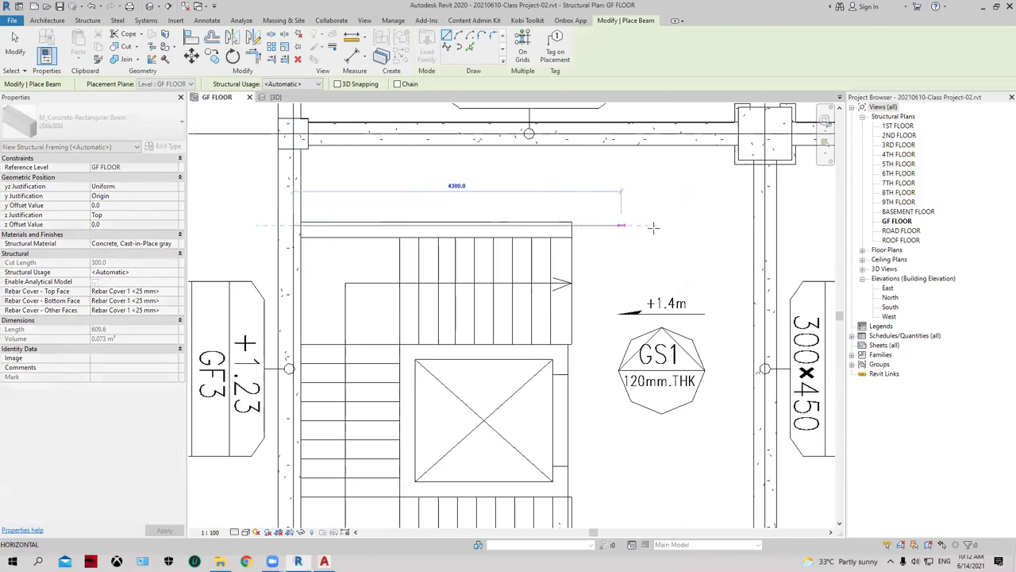
click(764, 225)
right_click(734, 246)
click(778, 252)
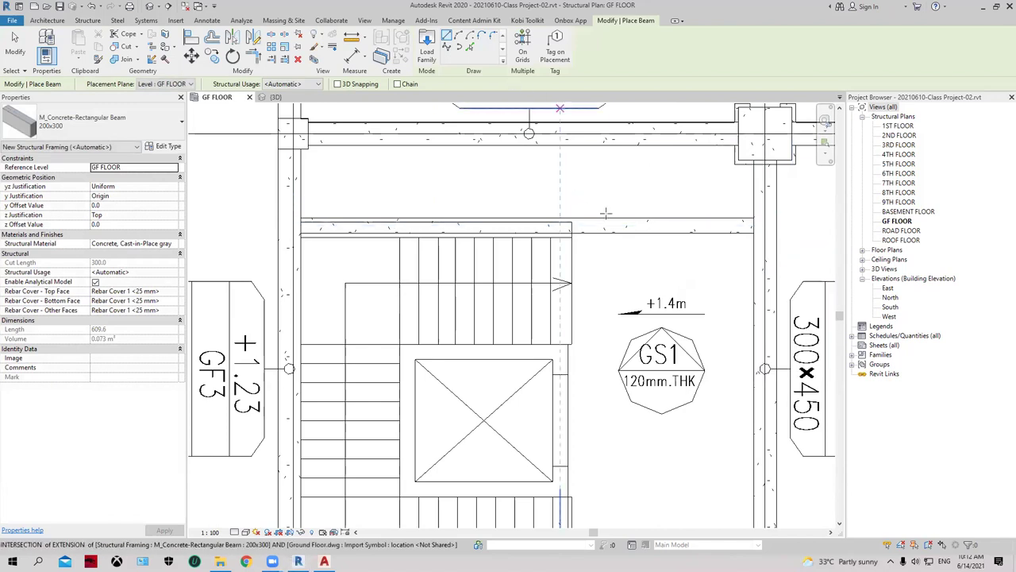
right_click(589, 167)
click(608, 173)
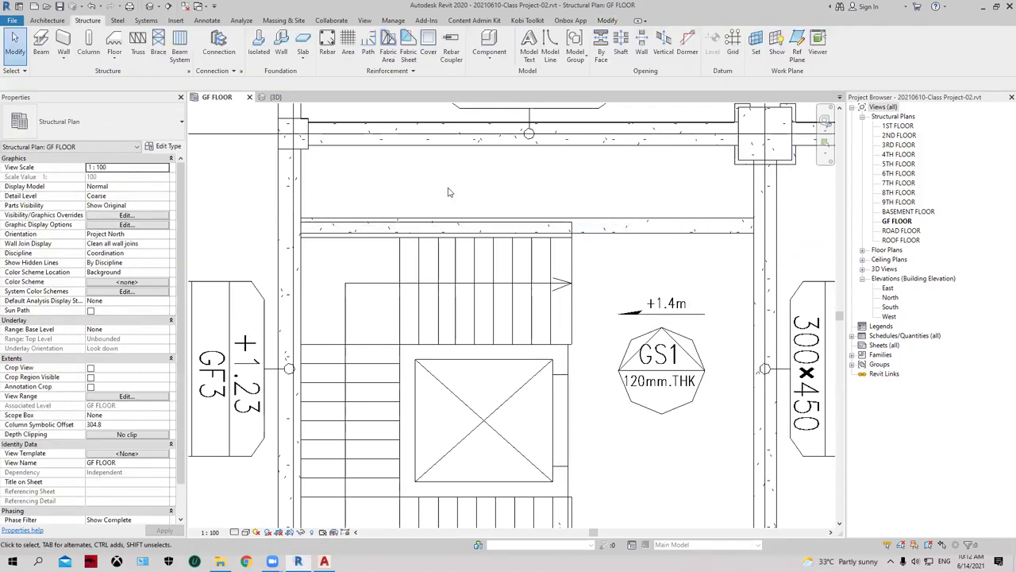
click(249, 289)
key(h)
key(h)
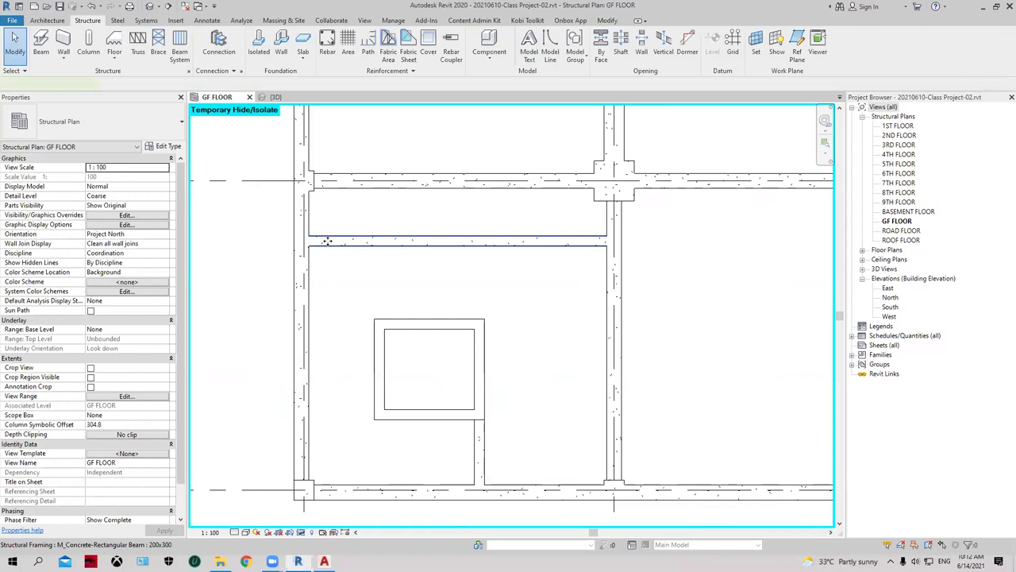
click(327, 241)
scroll(327, 241, up, 2)
key(Escape)
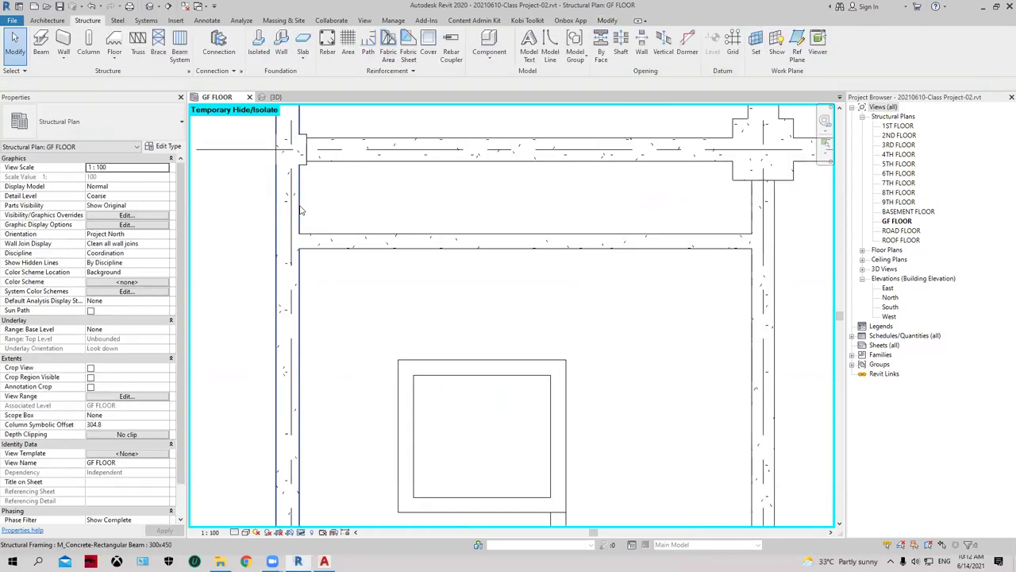
click(299, 210)
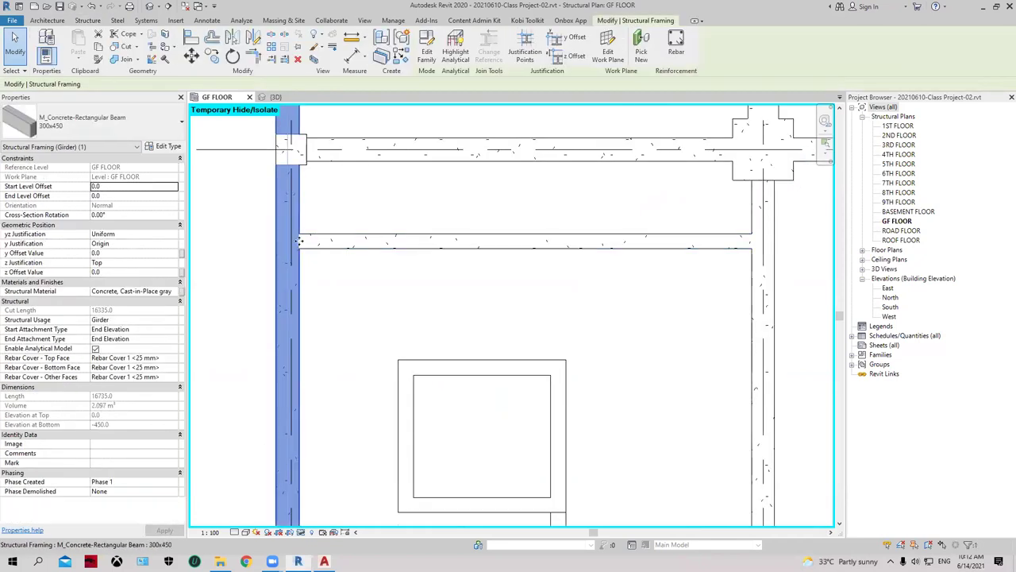
key(Escape)
click(305, 243)
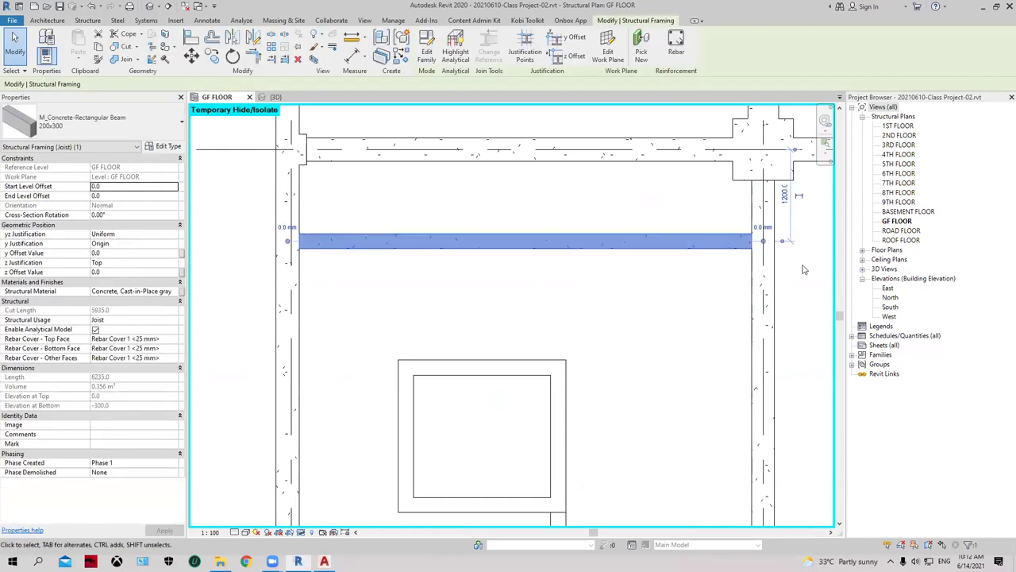
key(Escape)
click(776, 267)
key(Escape)
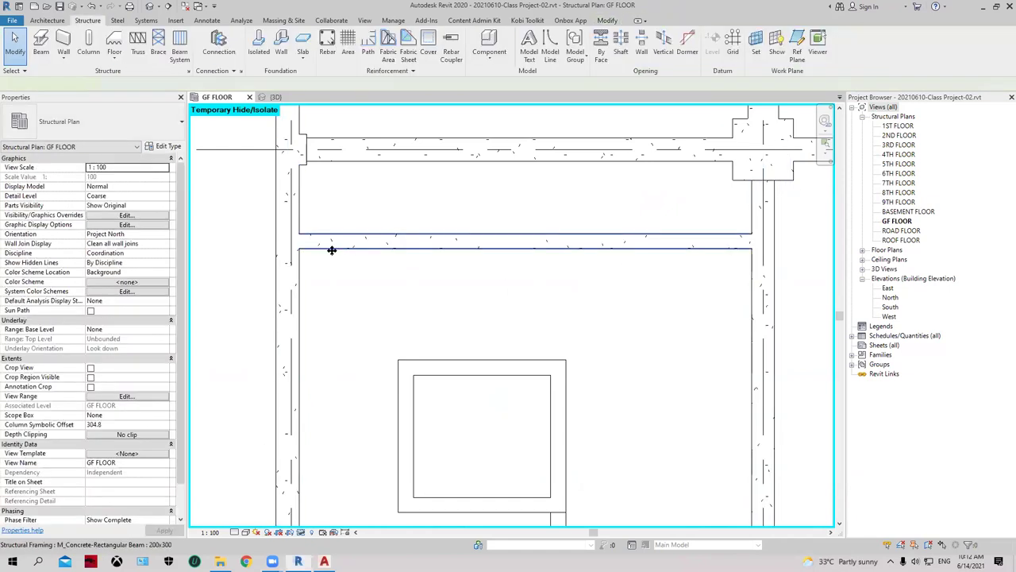
click(287, 245)
scroll(287, 245, up, 1)
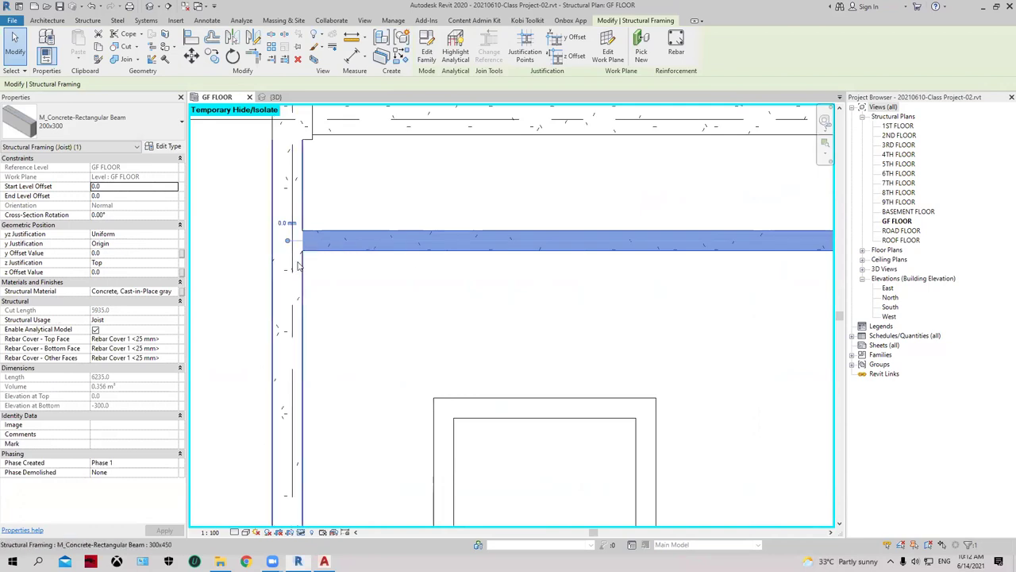
click(297, 267)
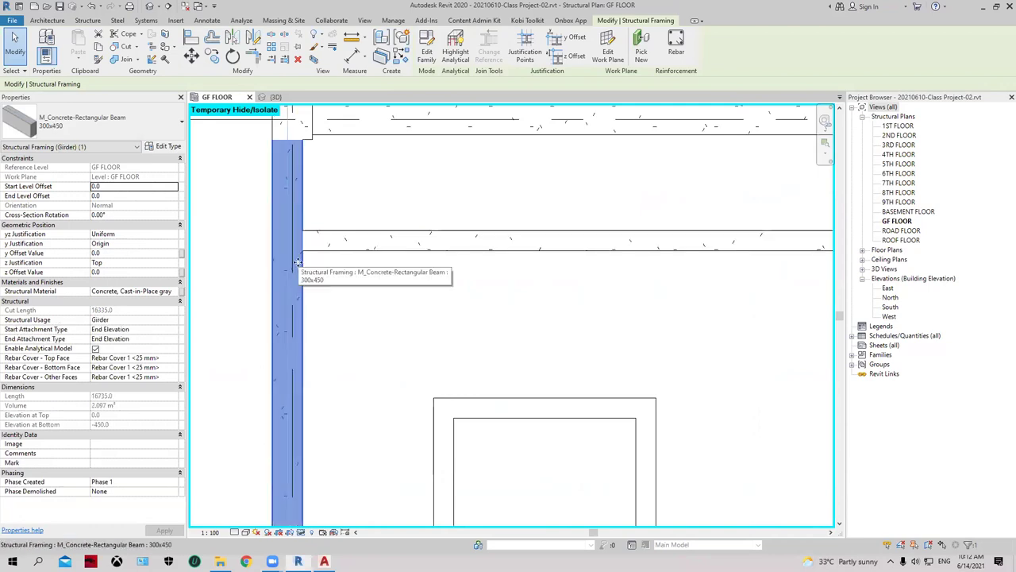
key(Escape)
scroll(350, 280, down, 2)
scroll(349, 280, down, 1)
scroll(387, 280, down, 1)
Step: Reveal the hidden CAD drawing with HR and inspect the horizontal stair beam
key(h)
key(r)
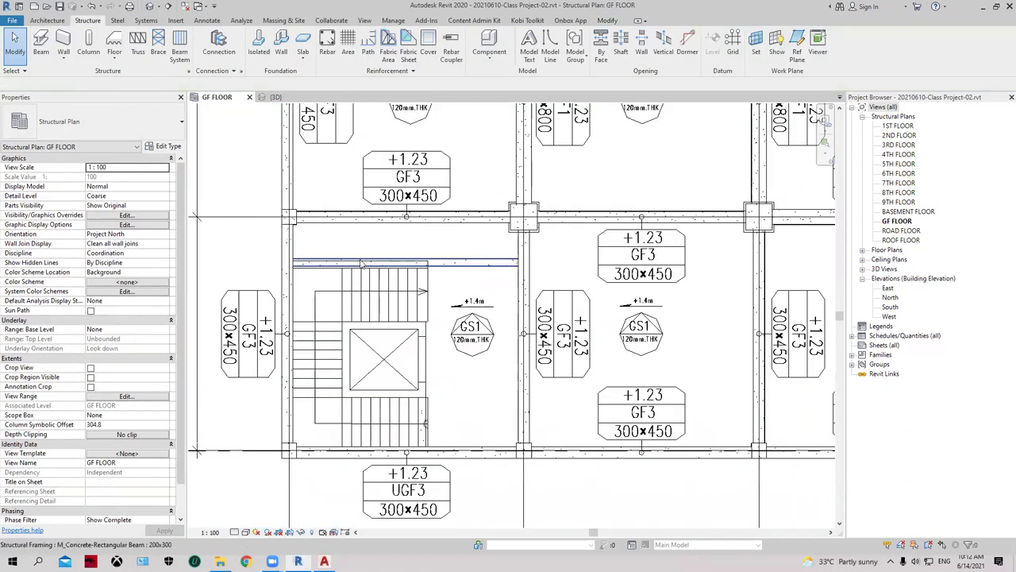
scroll(424, 246, up, 2)
click(530, 263)
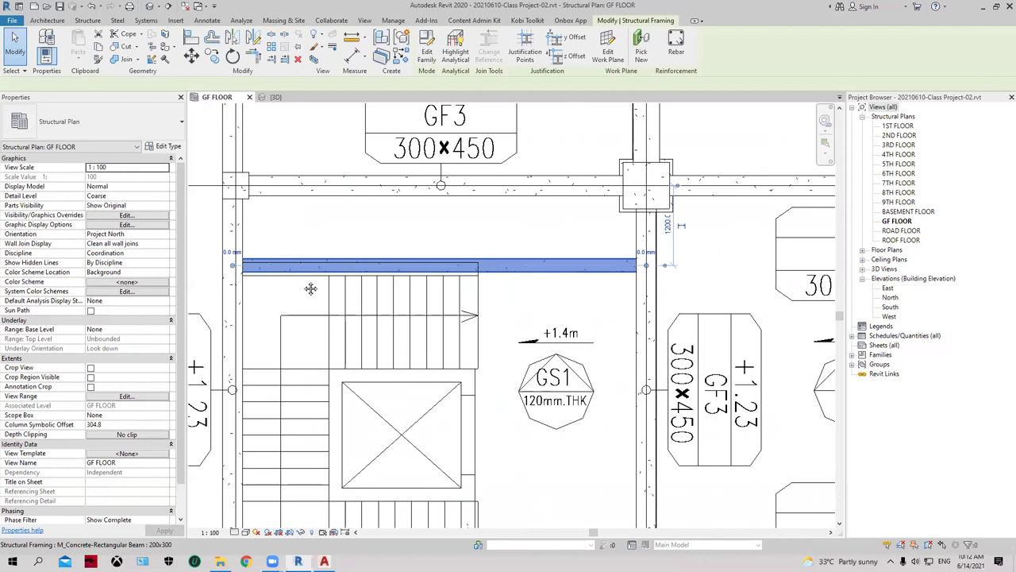
scroll(433, 310, up, 2)
scroll(324, 297, up, 1)
scroll(331, 274, up, 1)
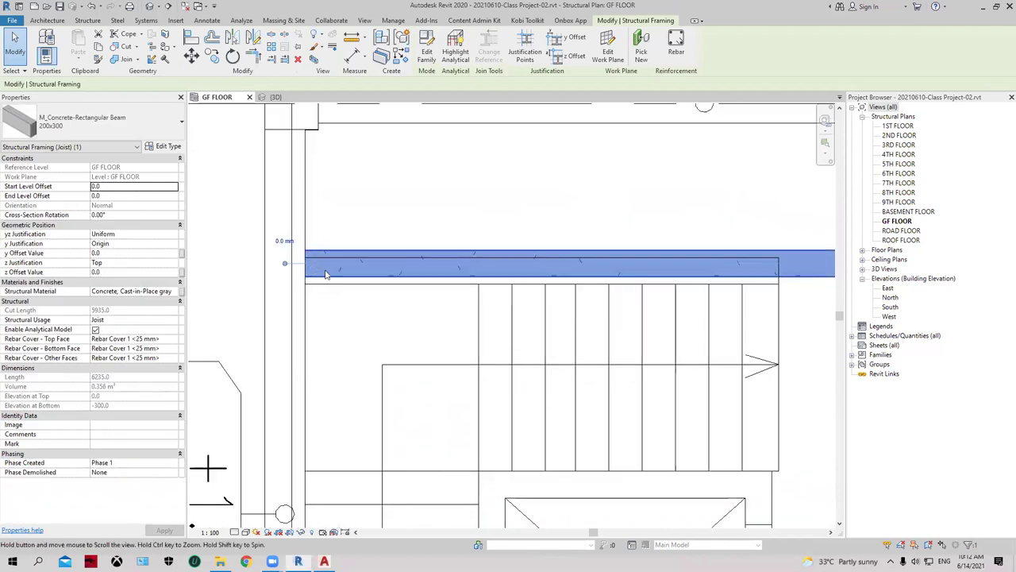
scroll(331, 277, up, 1)
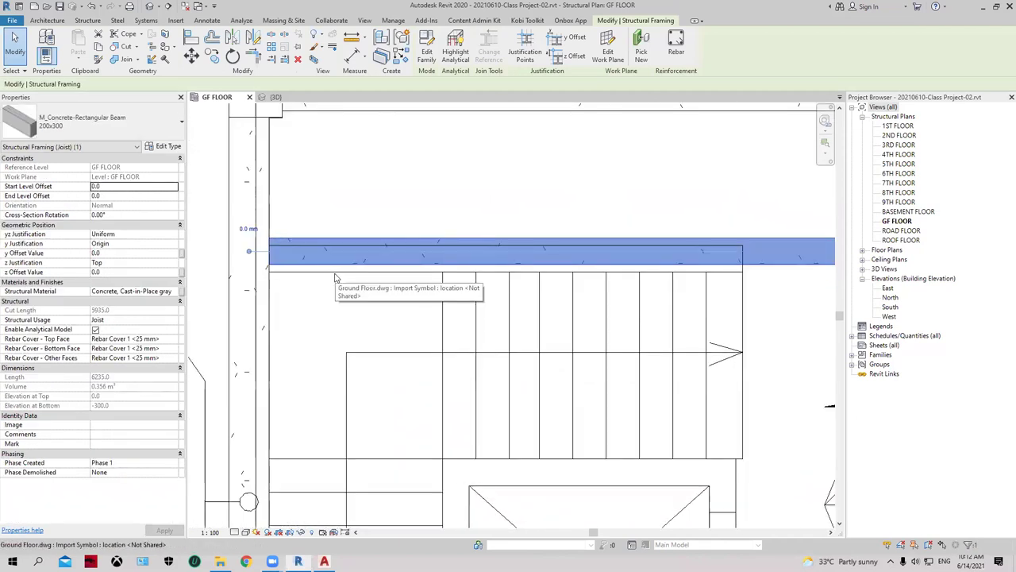
key(Escape)
Step: Align the stair-top beam's lower edge to the CAD stair line, keeping it 6235 long
key(a)
key(l)
click(327, 272)
click(323, 263)
key(Escape)
key(Escape)
scroll(351, 277, down, 1)
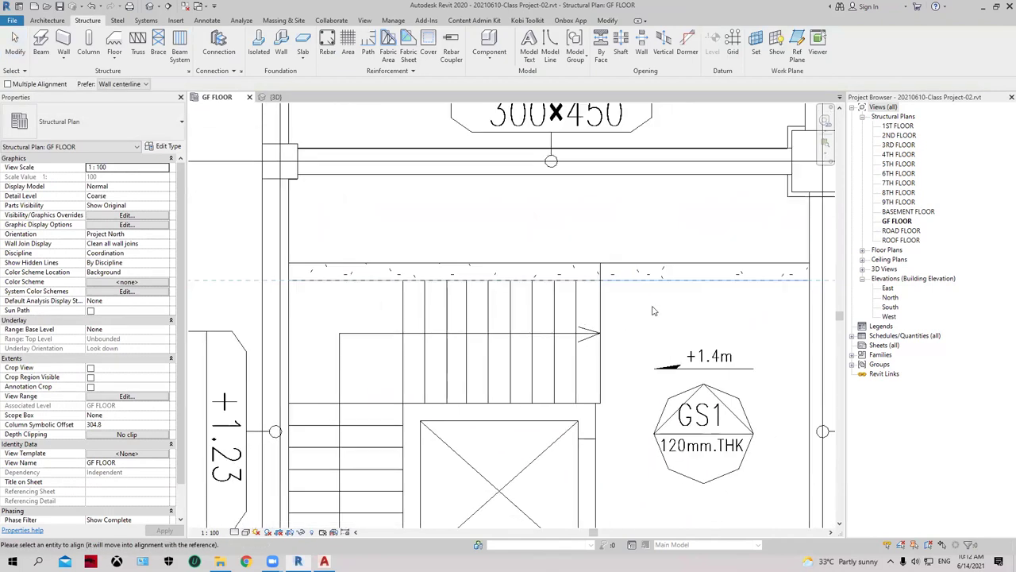
click(603, 274)
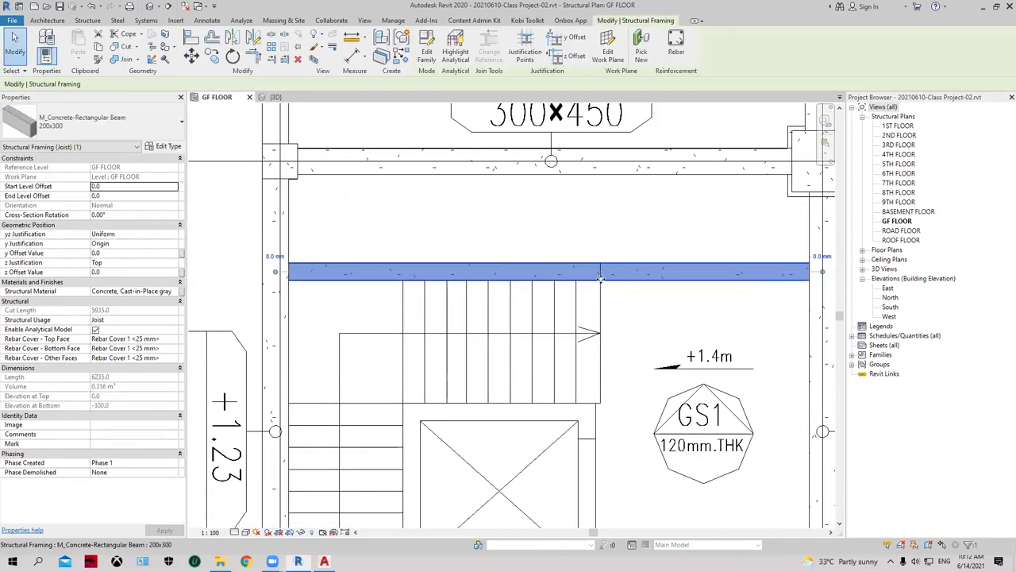
scroll(586, 281, down, 2)
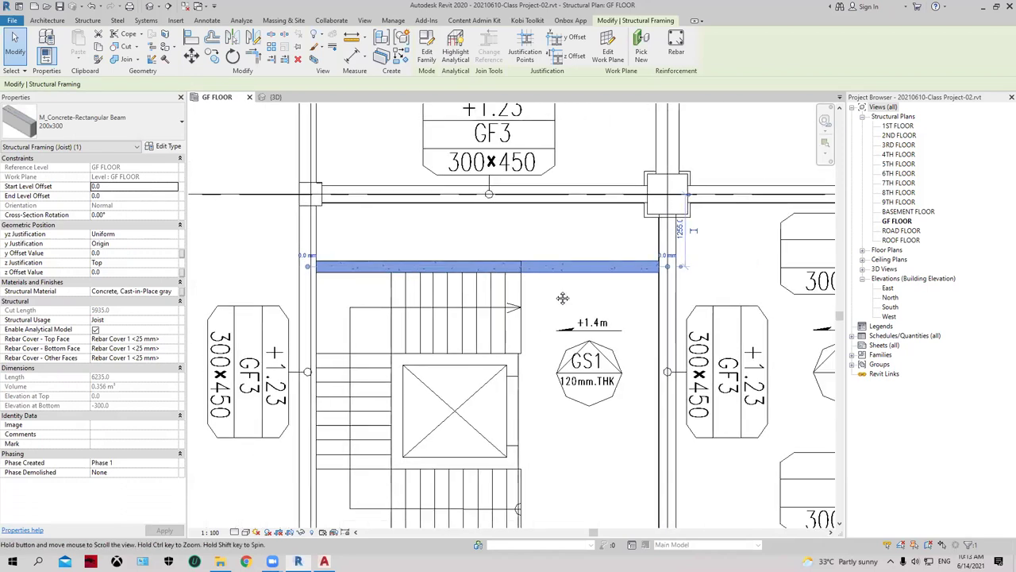
key(Escape)
scroll(560, 286, down, 1)
scroll(539, 284, down, 1)
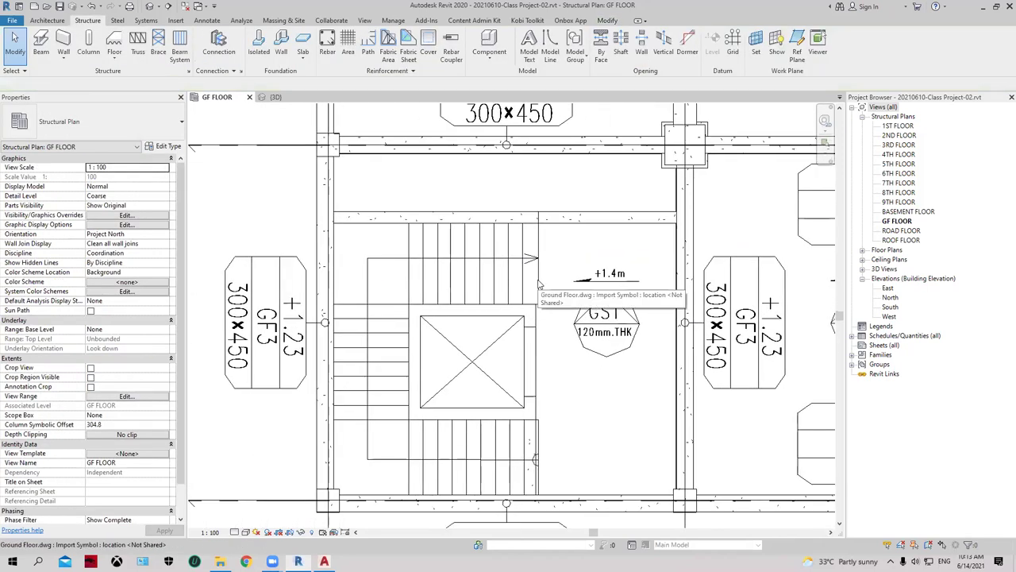
Step: Place a 200x300 beam from the stair corner up to the upper beam along the stair's right edge
scroll(546, 245, up, 2)
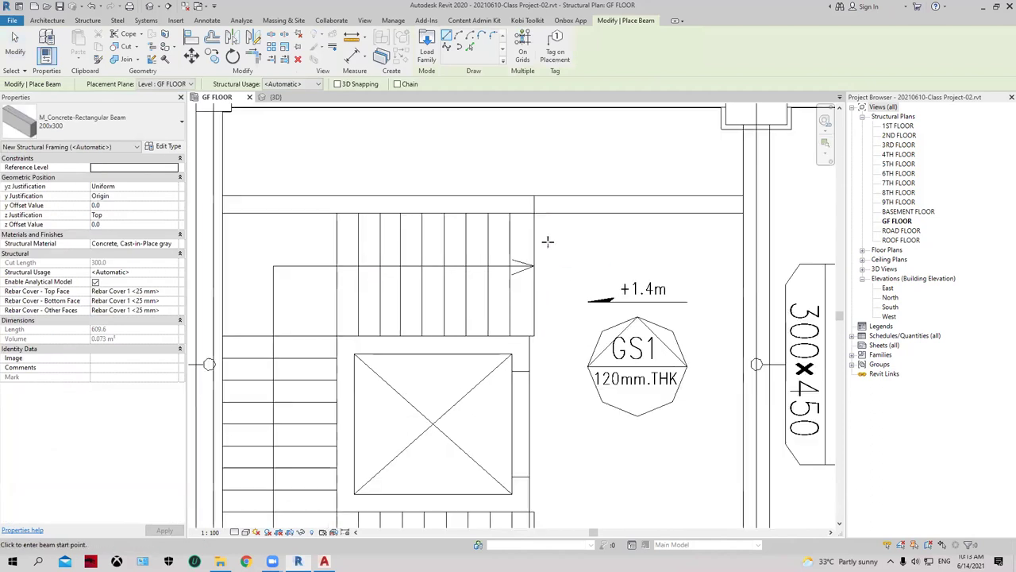
scroll(546, 246, up, 2)
click(523, 367)
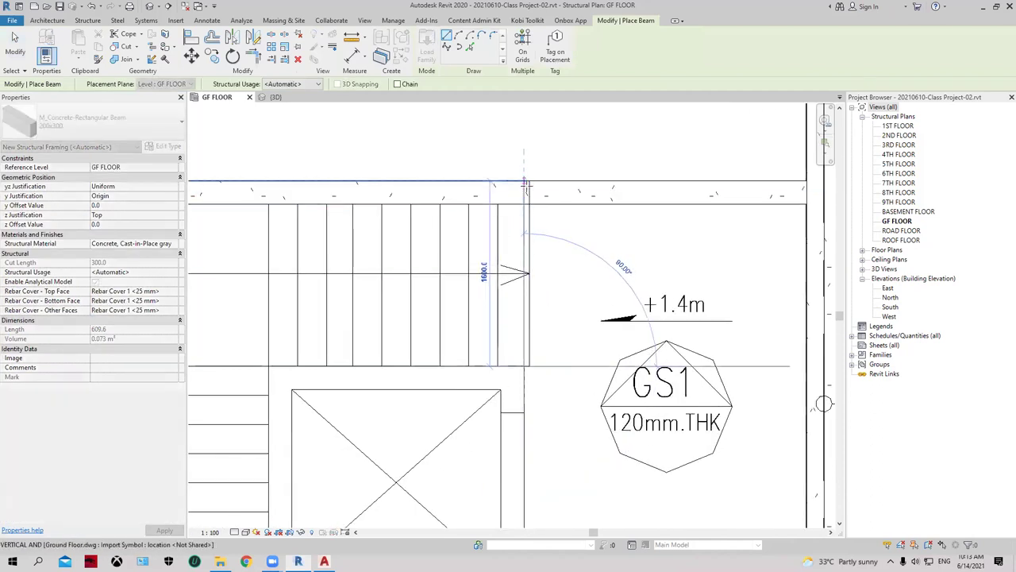
click(525, 195)
key(Escape)
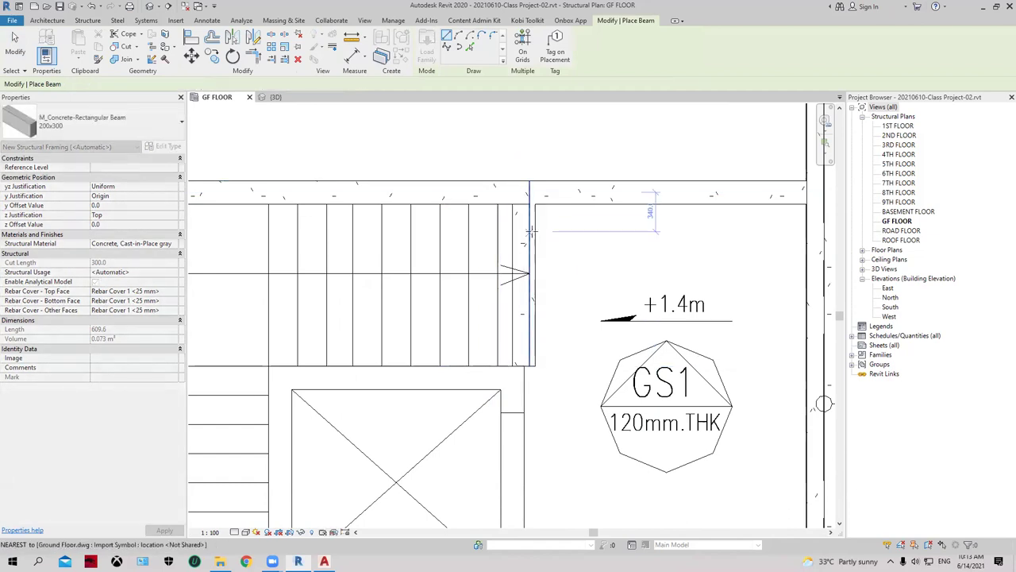
key(Escape)
click(534, 235)
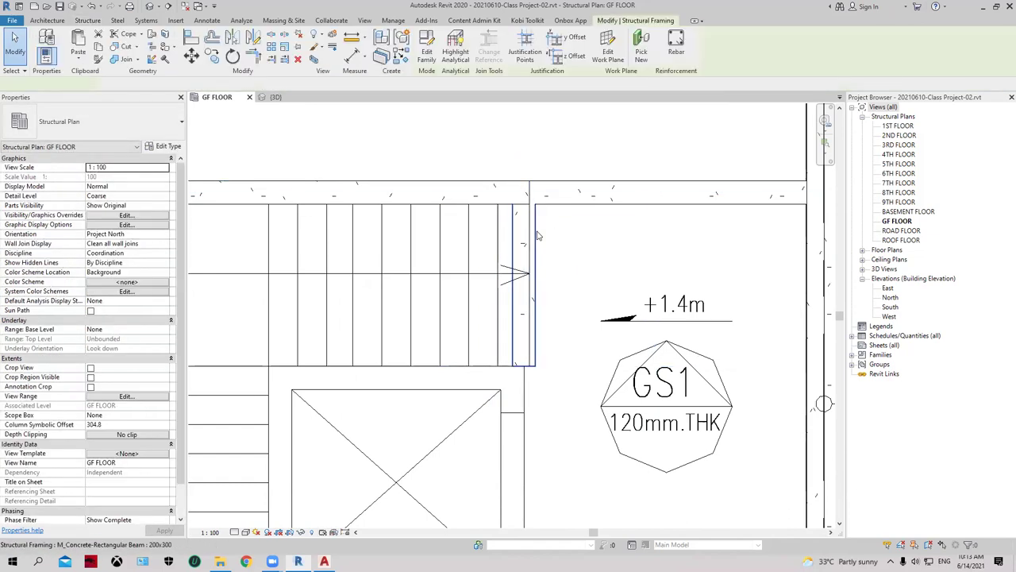
scroll(547, 357, up, 2)
key(Escape)
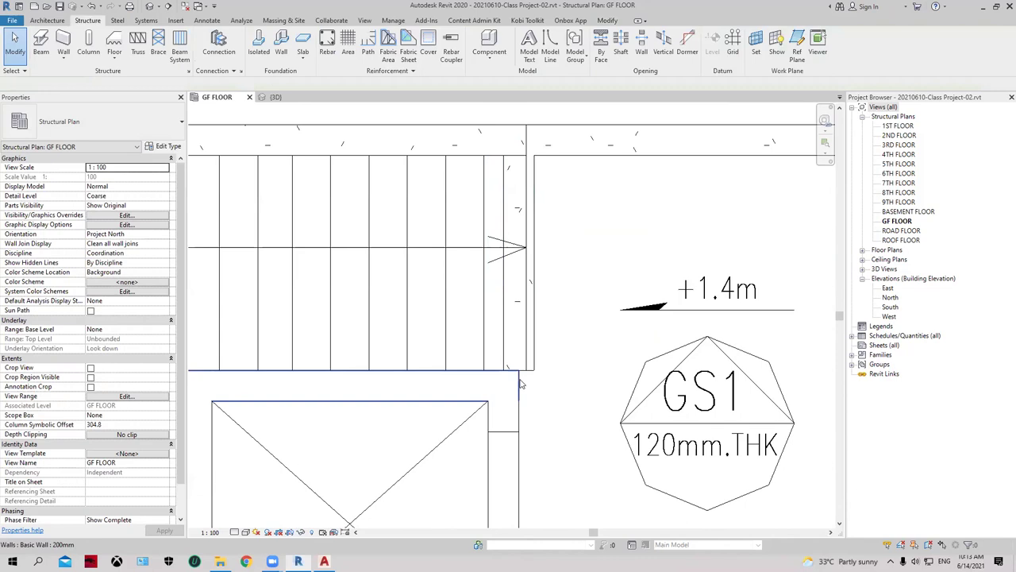
Step: Attempt an alignment that shifts the stair drawing, then undo it with Ctrl+Z
key(a)
key(l)
click(522, 363)
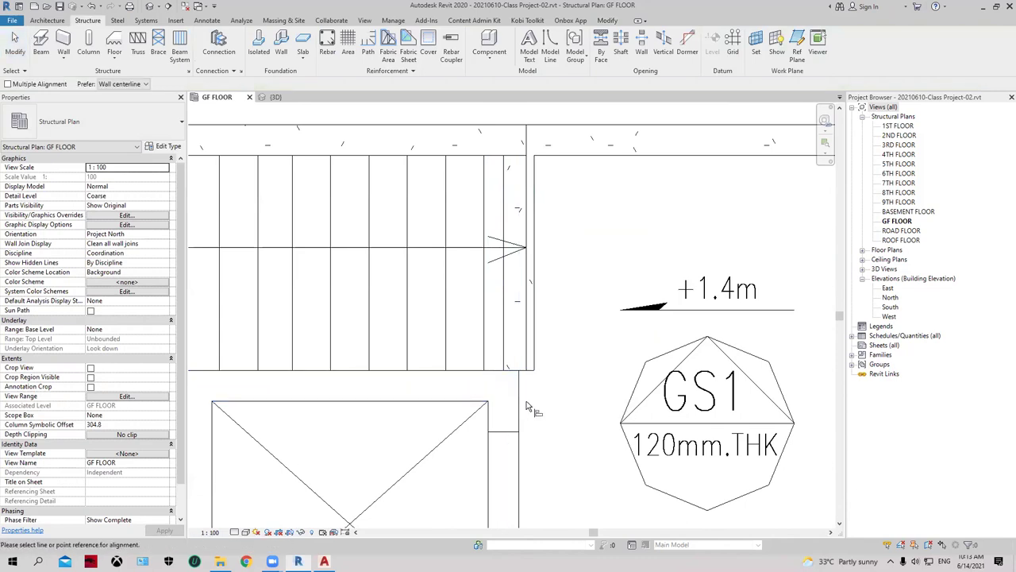
click(485, 385)
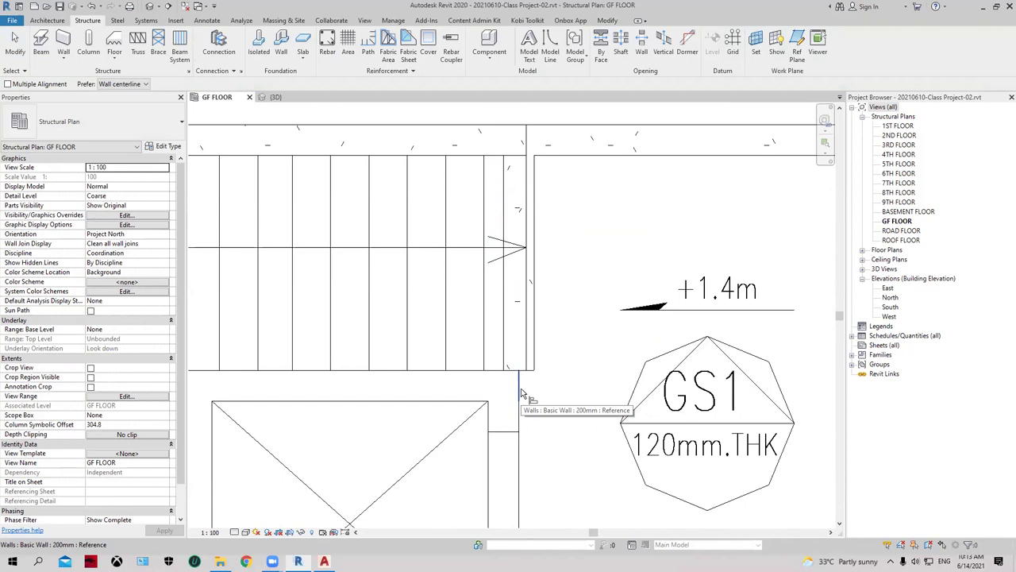
click(521, 389)
click(527, 350)
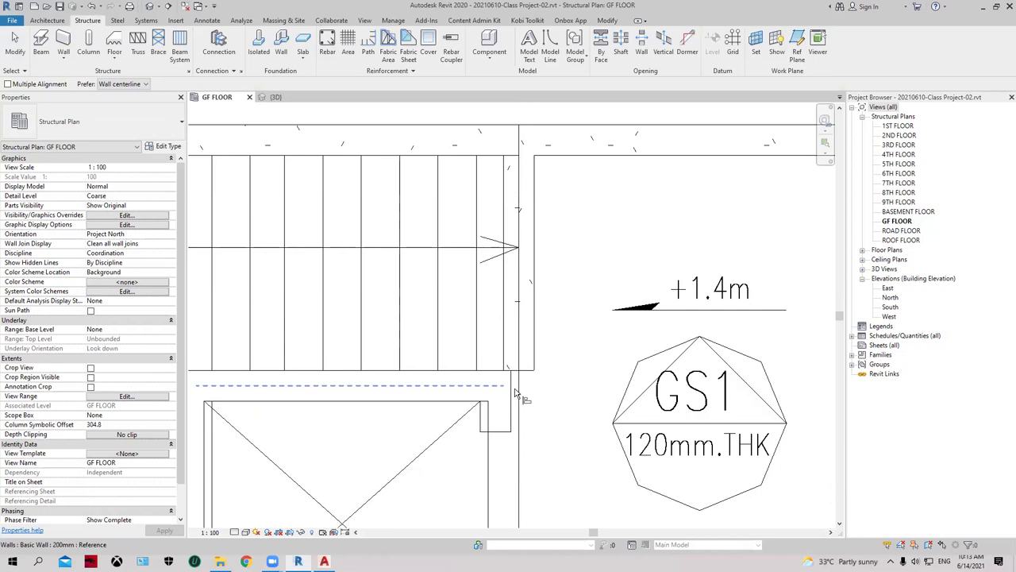
key(Escape)
key(Escape)
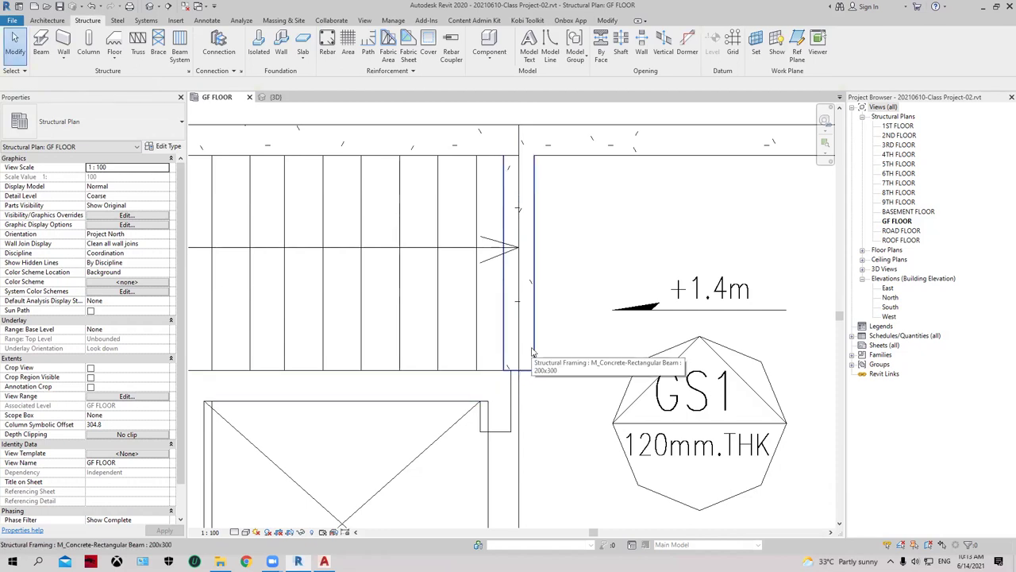
key(ctrl+z)
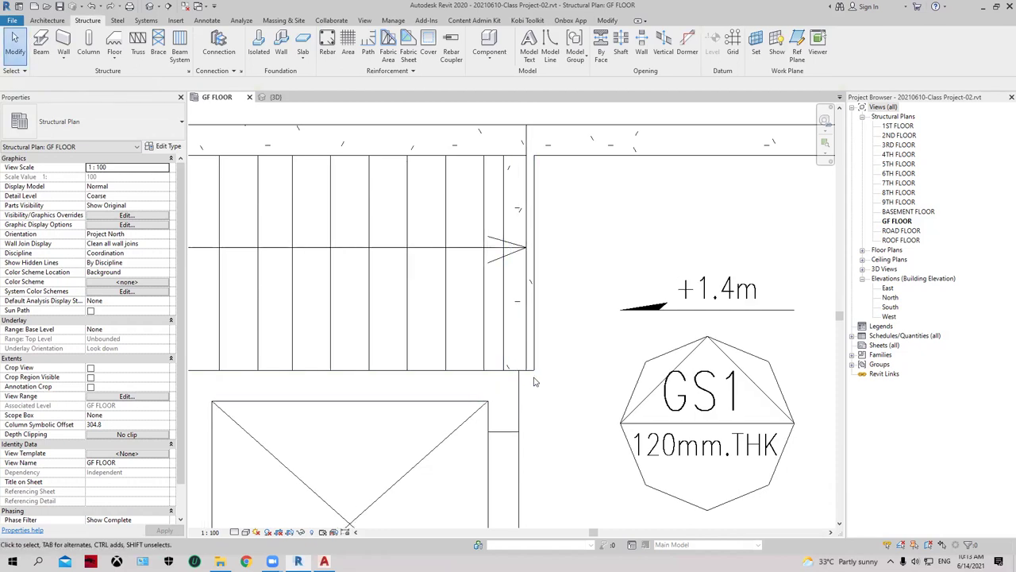
Step: Align the vertical beam's face to the stair edge line, leaving it 1600 long
key(a)
key(l)
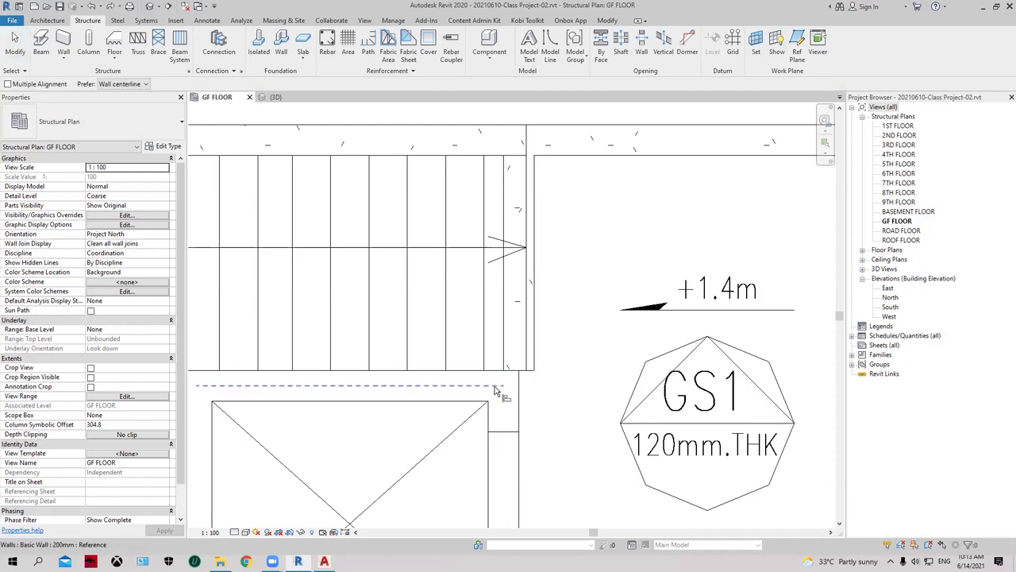
click(520, 396)
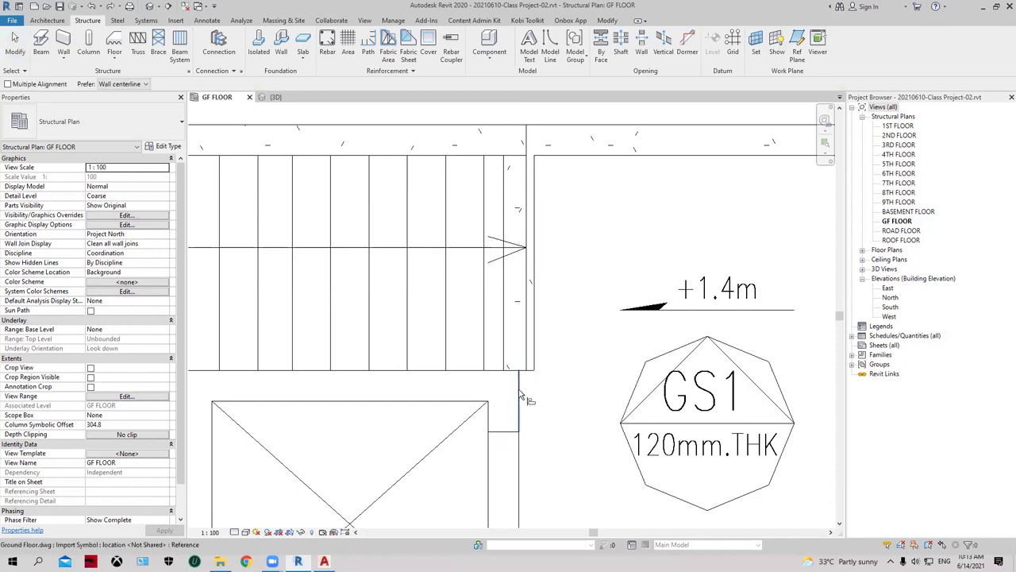
click(538, 349)
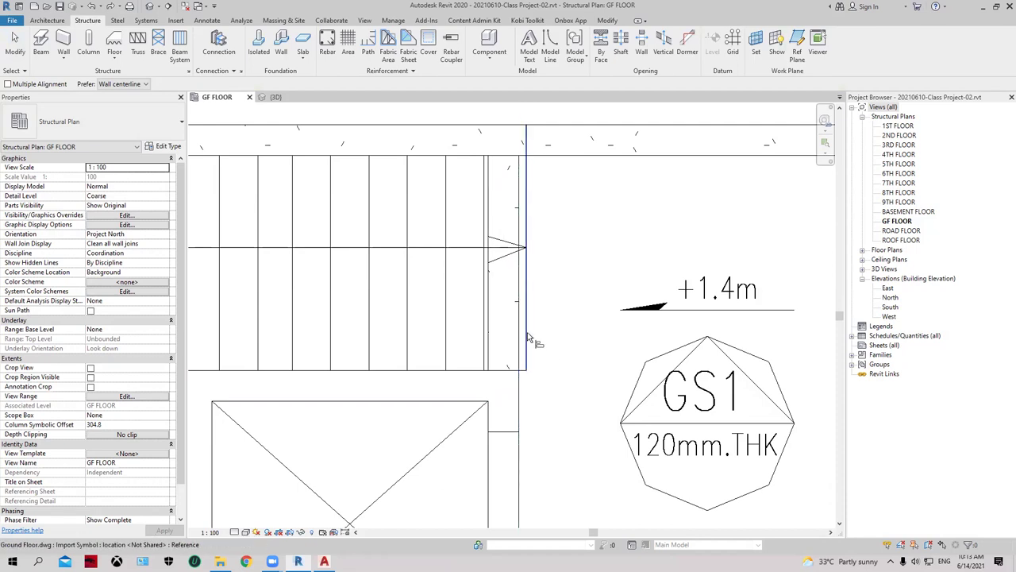
scroll(537, 337, down, 1)
scroll(540, 333, down, 2)
Step: Deselect the beam and select the imported Ground Floor.dwg drawing in the GF FLOOR plan
scroll(528, 322, down, 1)
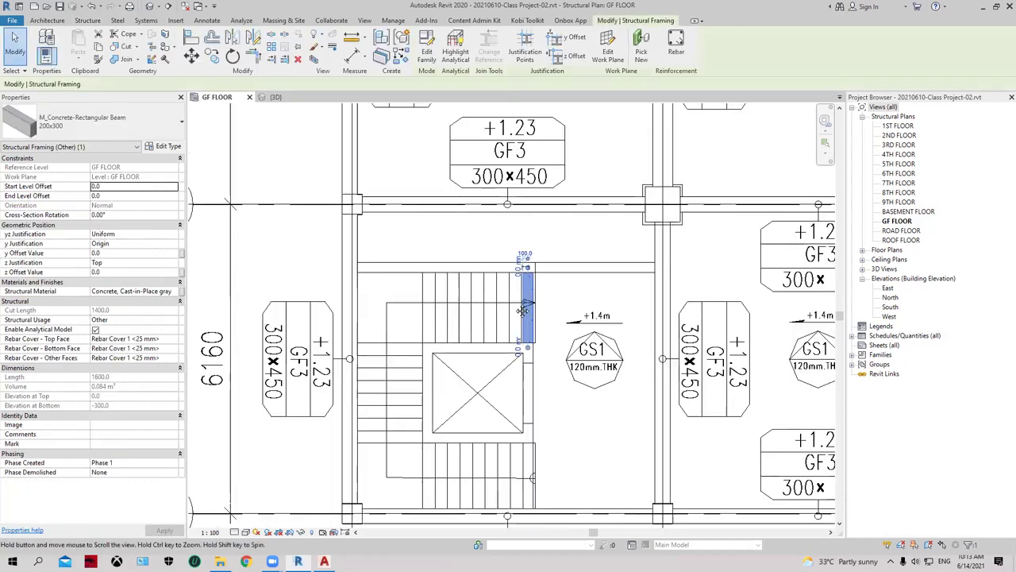
scroll(511, 308, down, 2)
scroll(496, 304, down, 1)
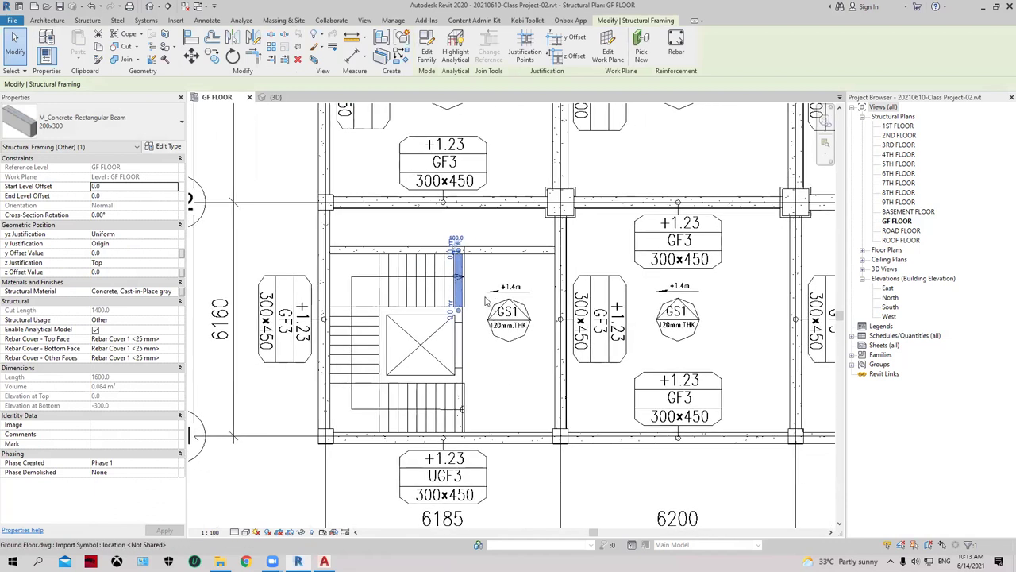
key(Escape)
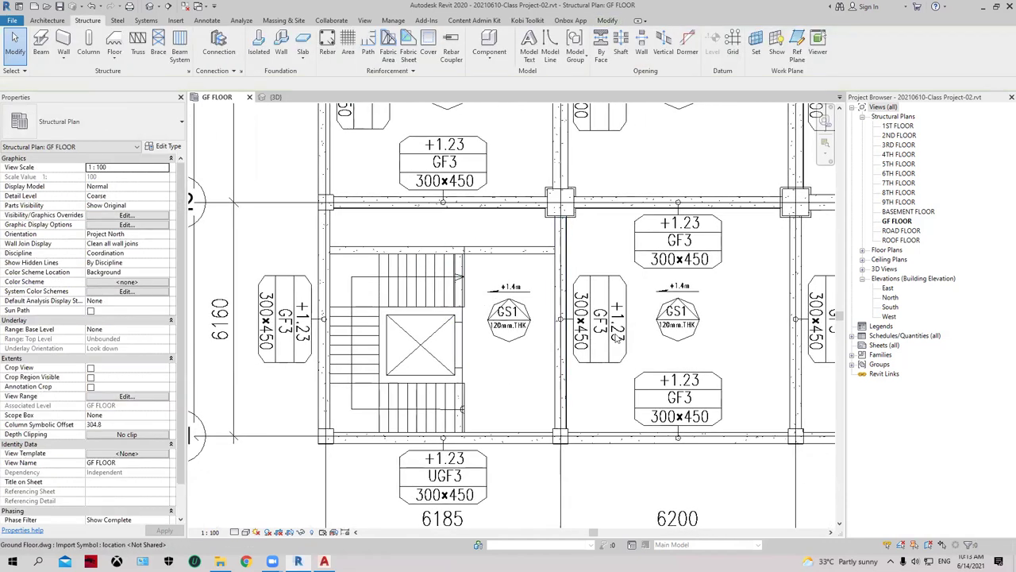
click(617, 339)
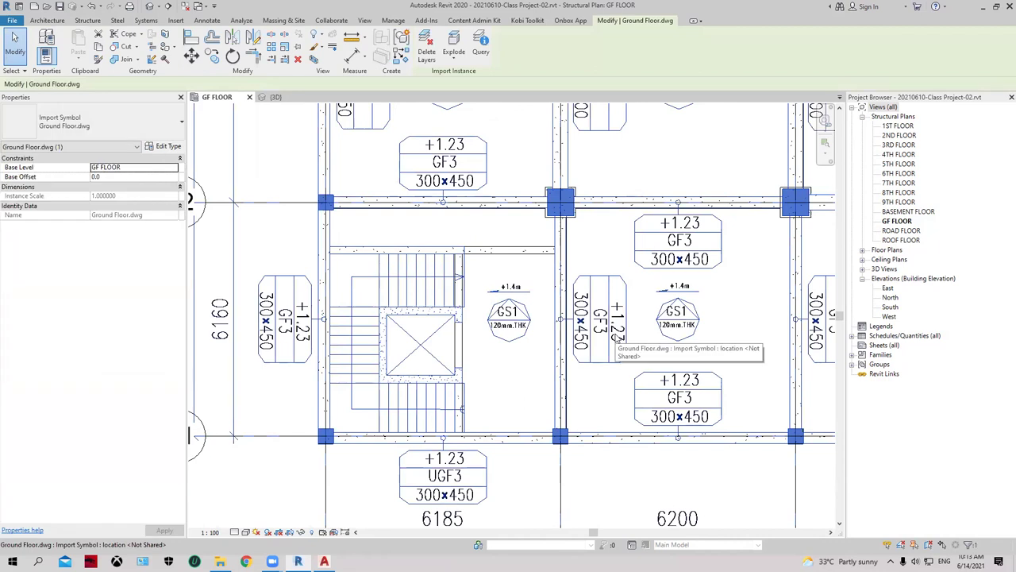
Step: Temporarily hide Ground Floor.dwg and tag all three stair beams with their 200x300 size
key(h)
key(h)
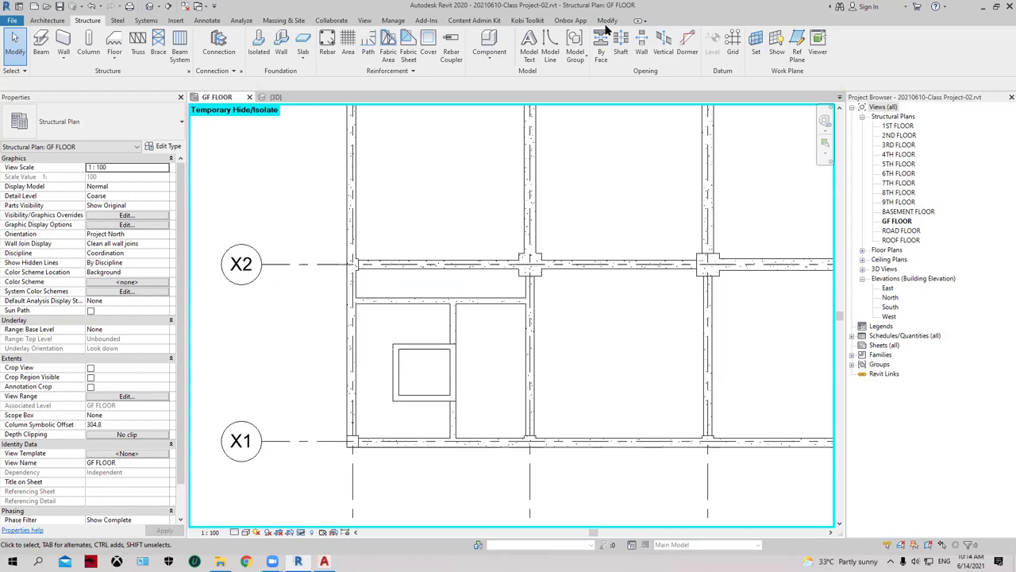
key(t)
key(g)
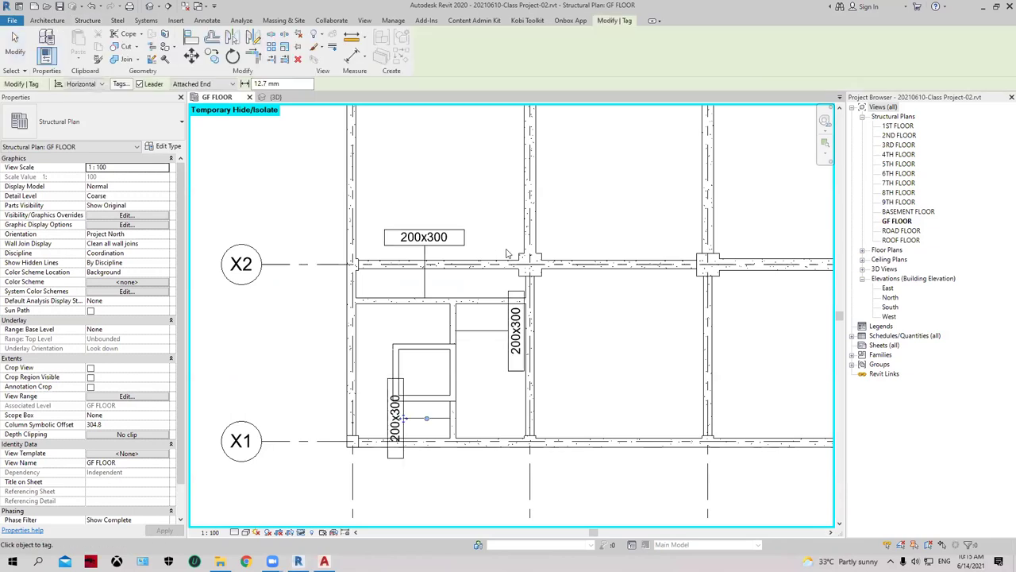